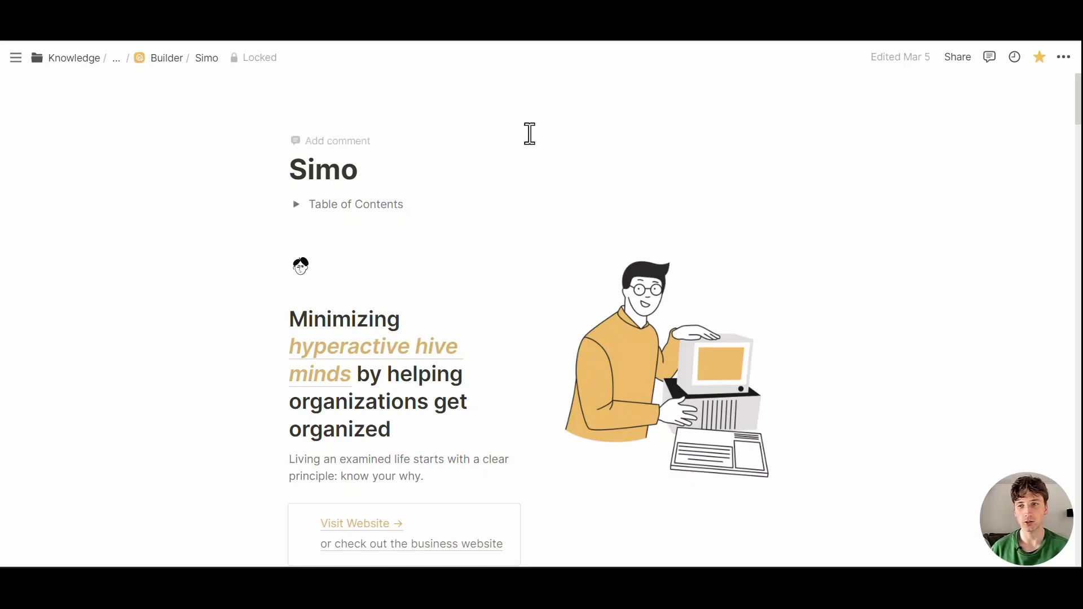
- Look through the locked personal landing page in Notion, from the intro to the tool cards, essays and video section
scroll(530, 141, down, 10)
scroll(552, 216, down, 15)
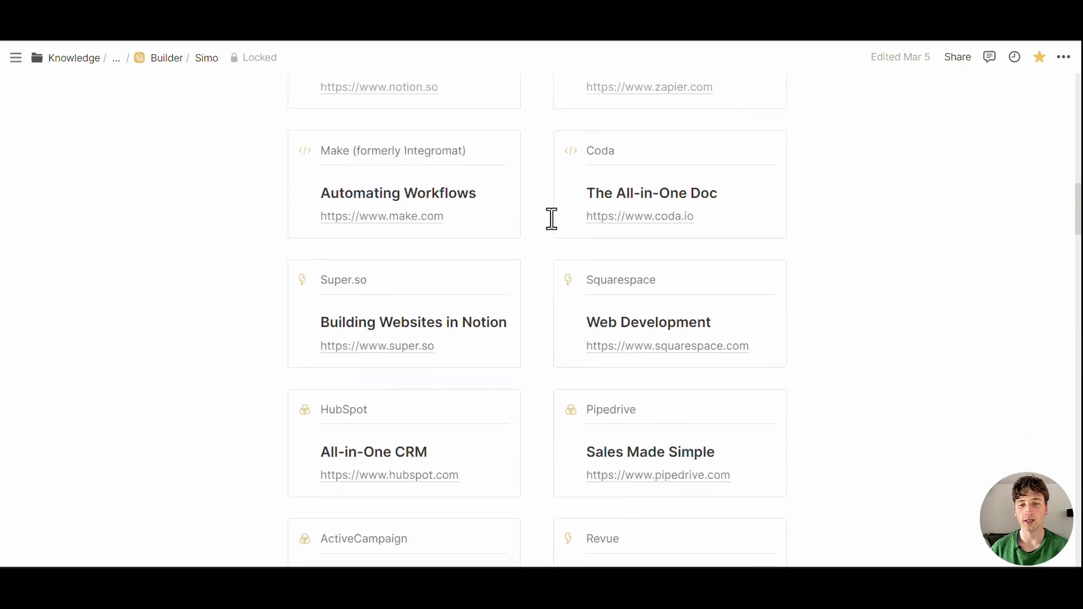
scroll(551, 222, down, 15)
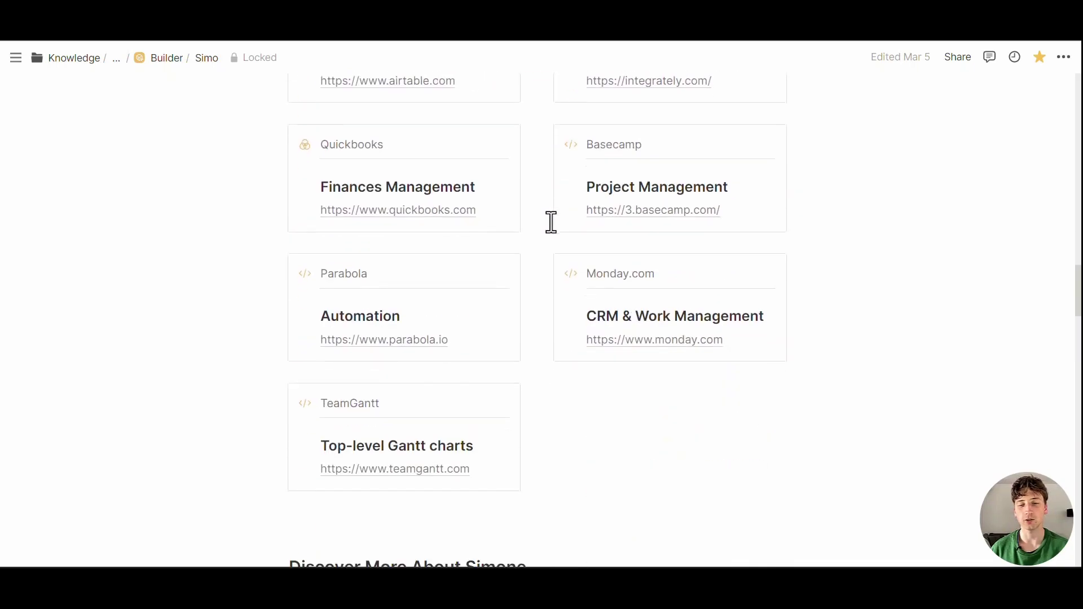
scroll(551, 220, down, 15)
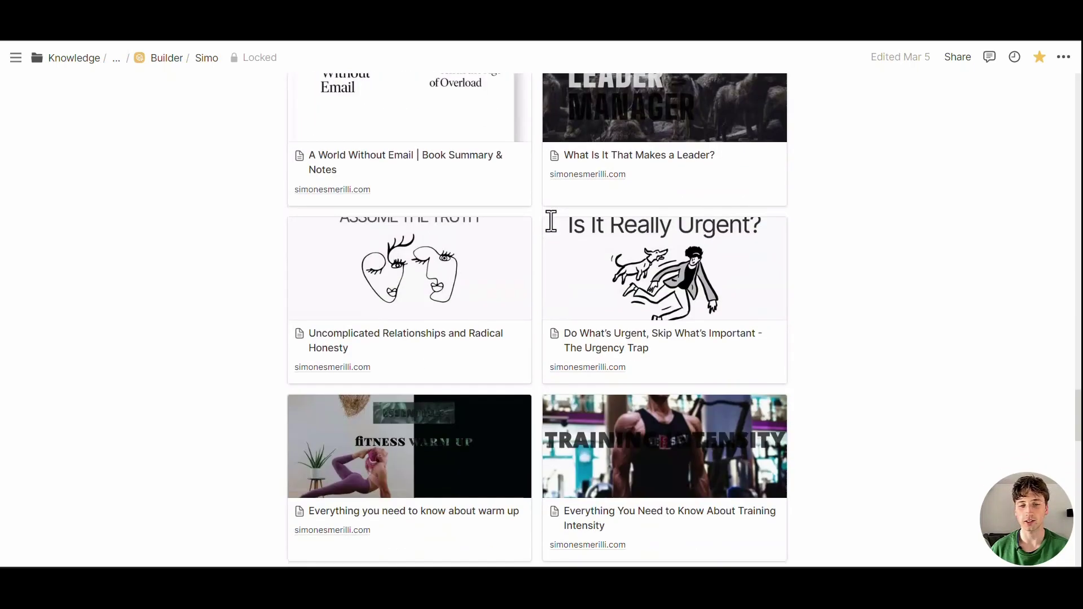
scroll(551, 233, up, 20)
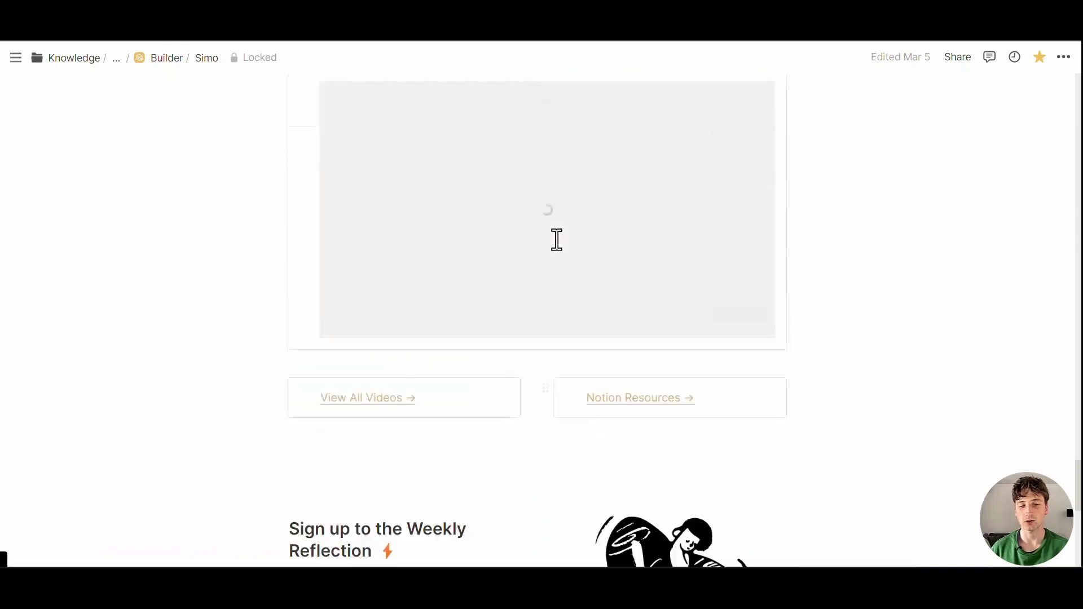
scroll(558, 237, up, 20)
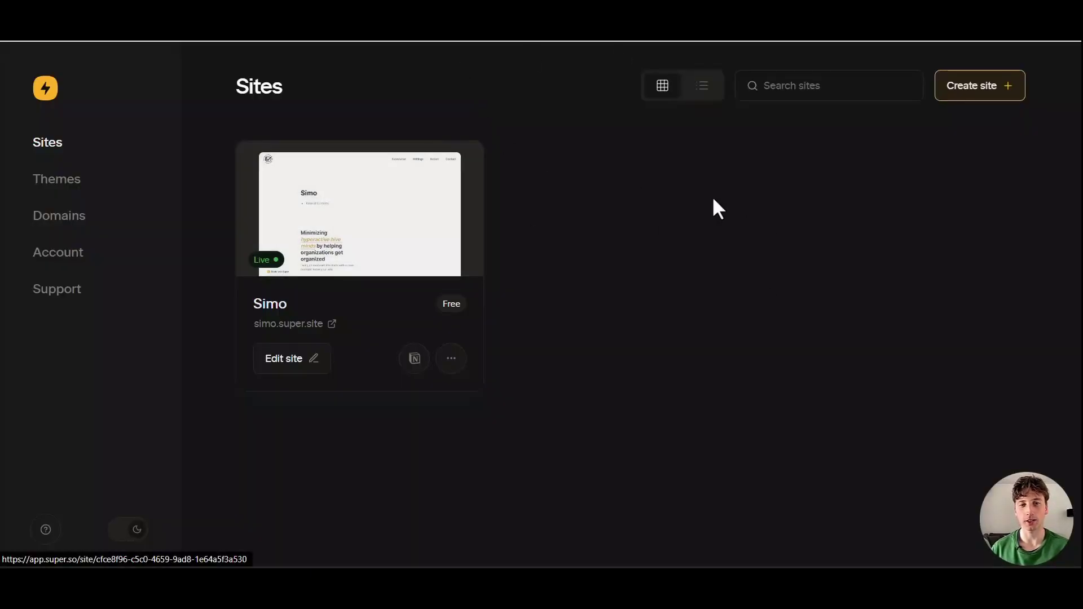
- Switch to the Super dashboard and review the live site's card and the account's active subscriptions
double_click(258, 306)
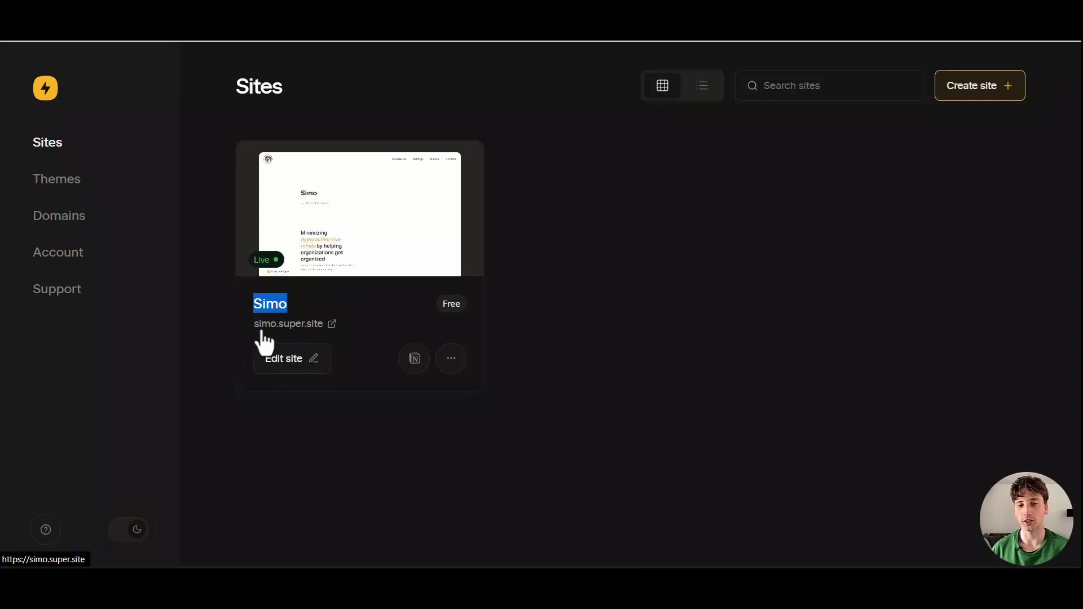
click(565, 294)
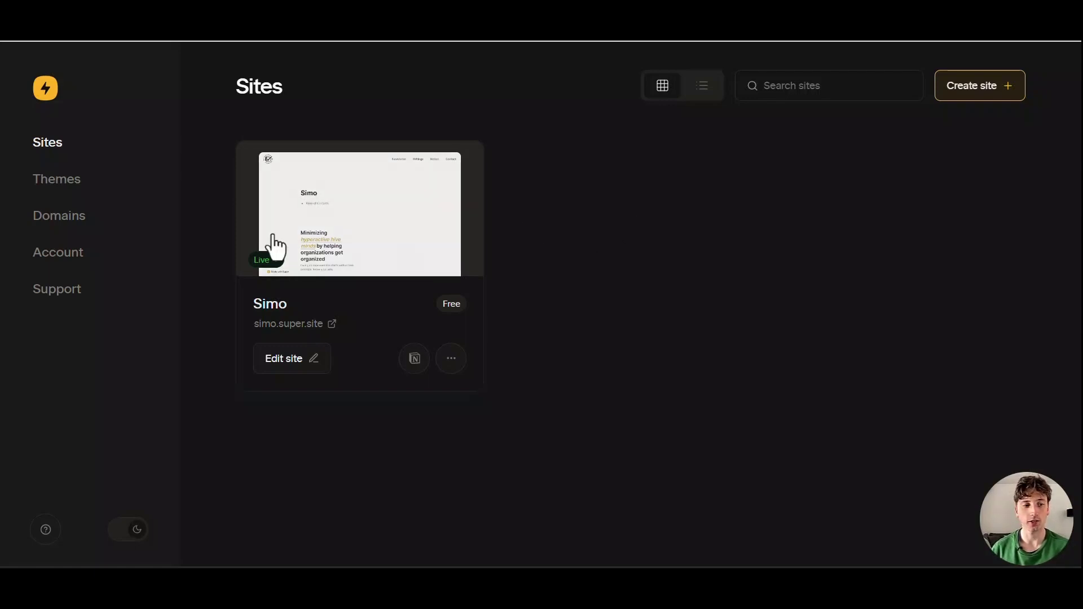
click(63, 261)
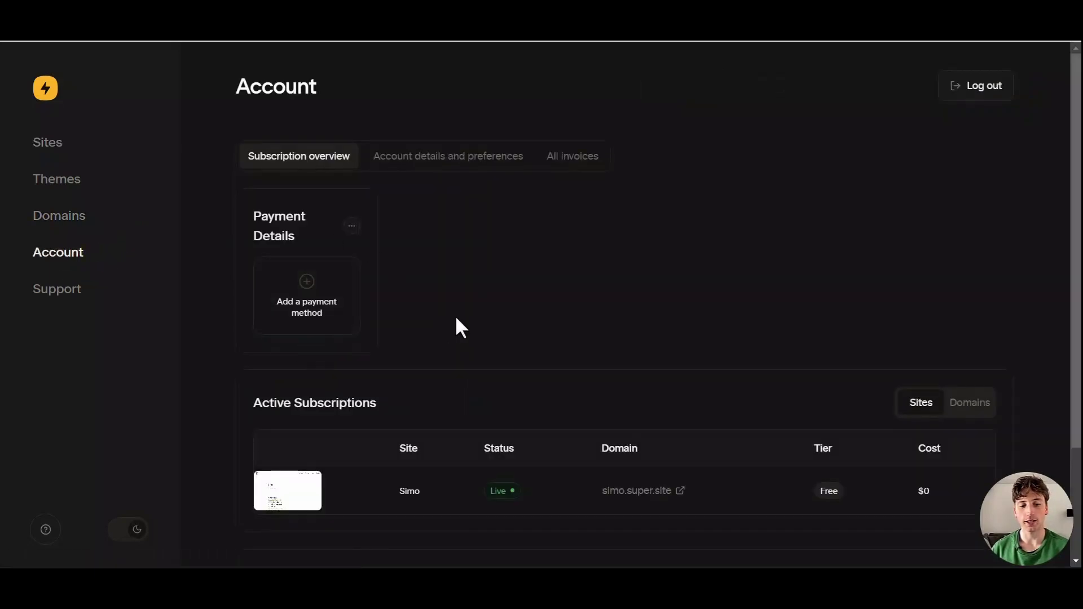
scroll(459, 324, down, 3)
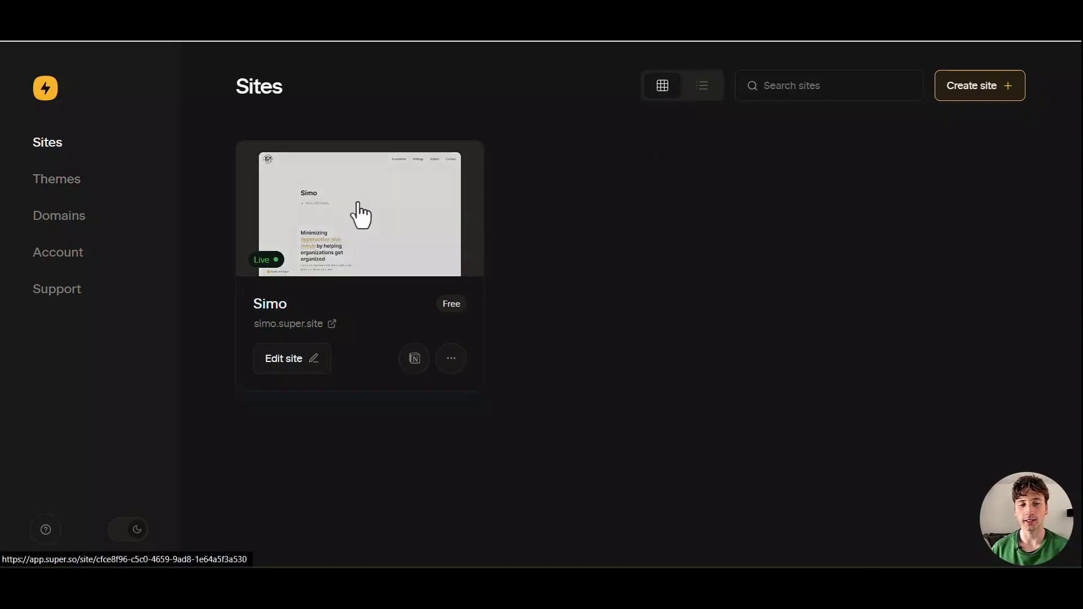
- Preview the sites as a list, restore the grid view, and look at the Themes page
click(703, 89)
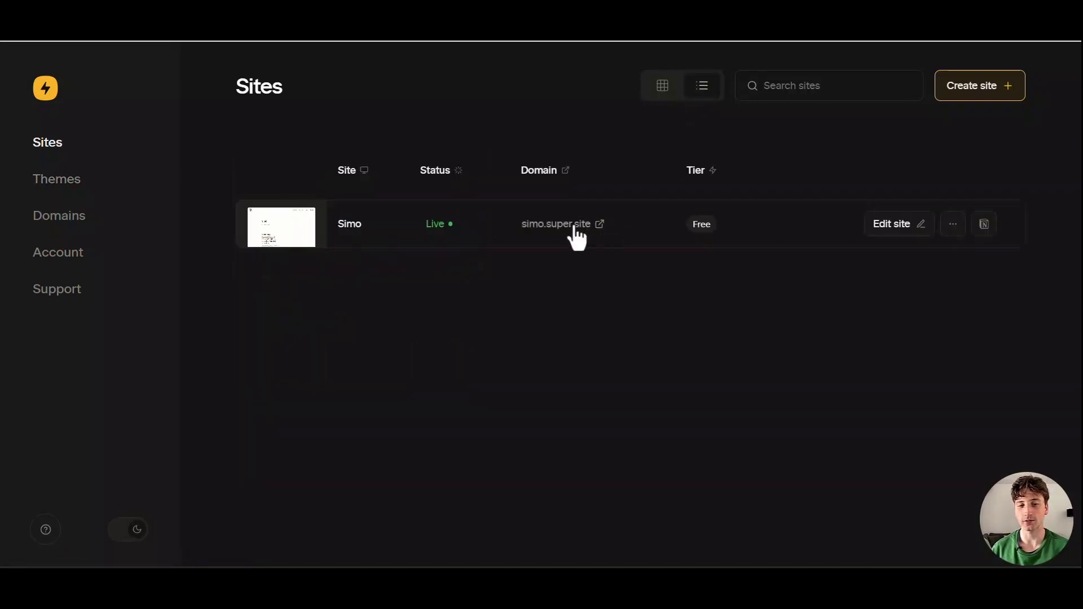
click(663, 86)
click(74, 200)
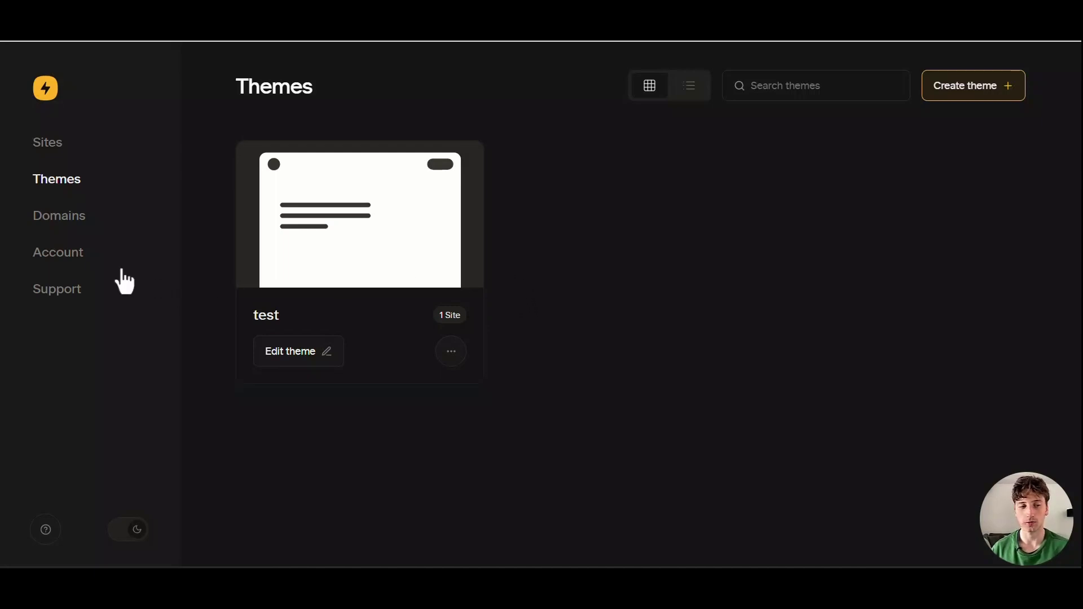
- Search for the domain domain.so and check the terms for the sponsored domain webdomain.rocks
click(59, 226)
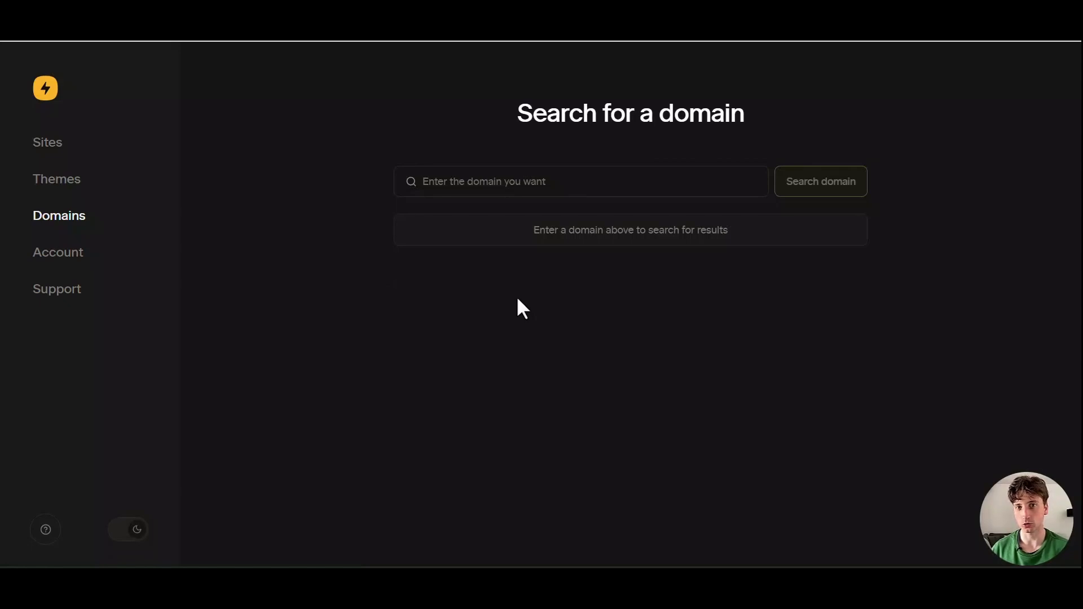
click(535, 181)
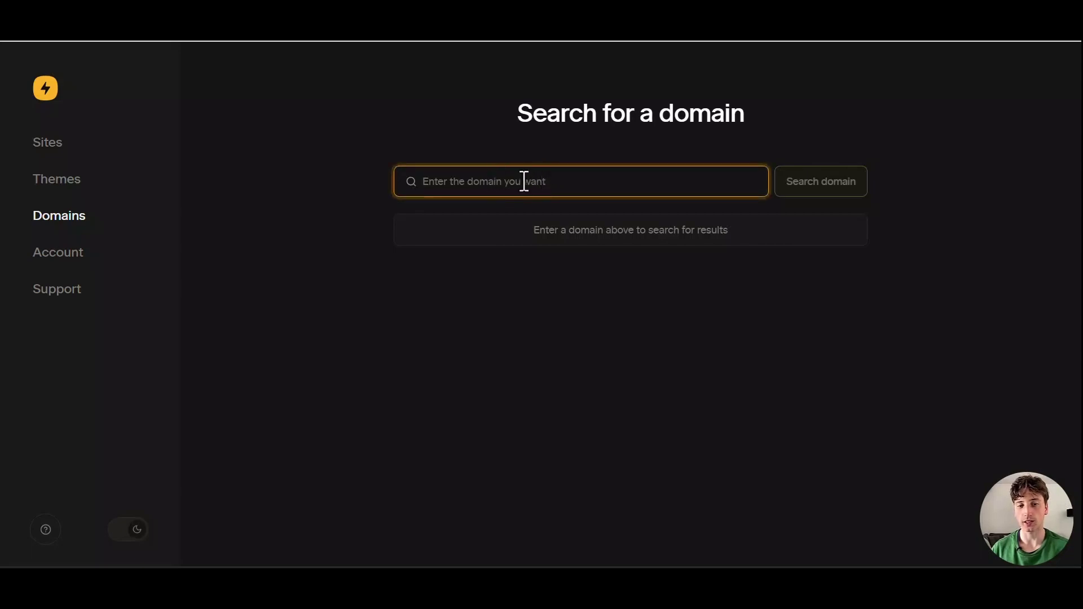
text(domain.so)
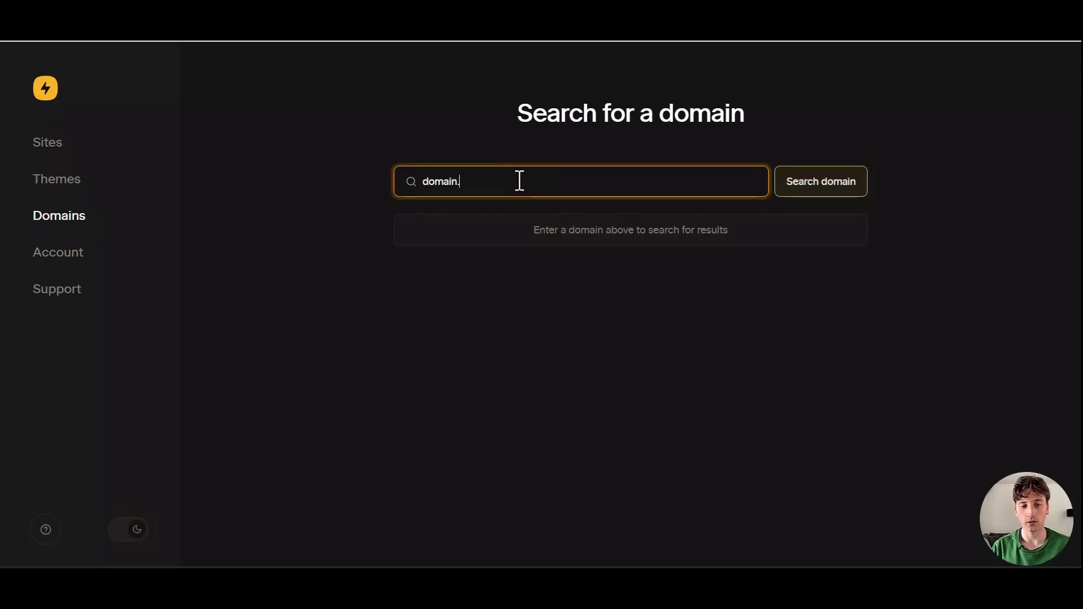
click(797, 186)
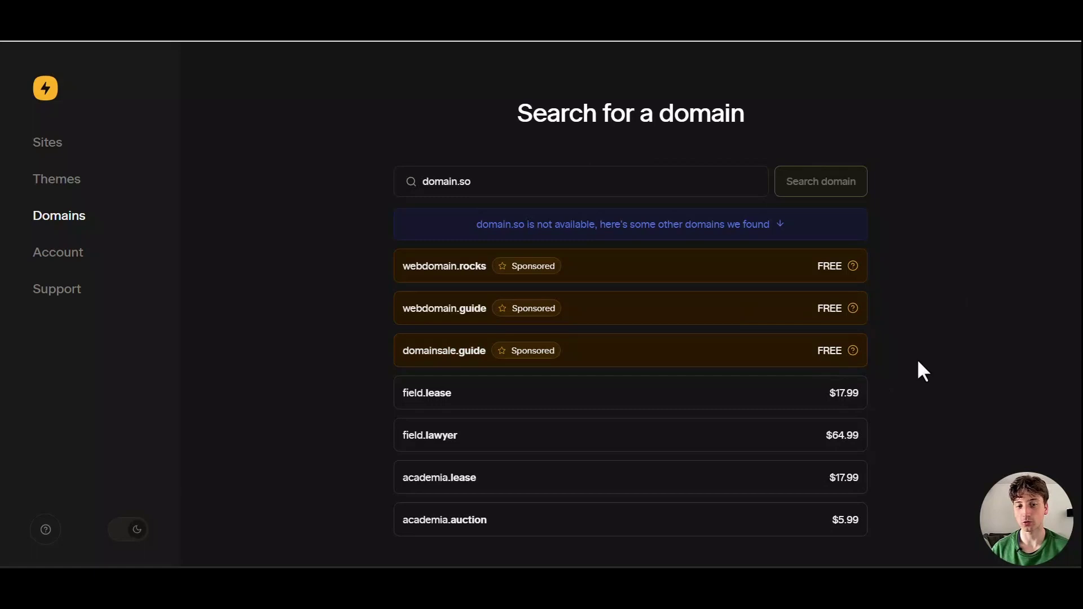
mouse_move(853, 269)
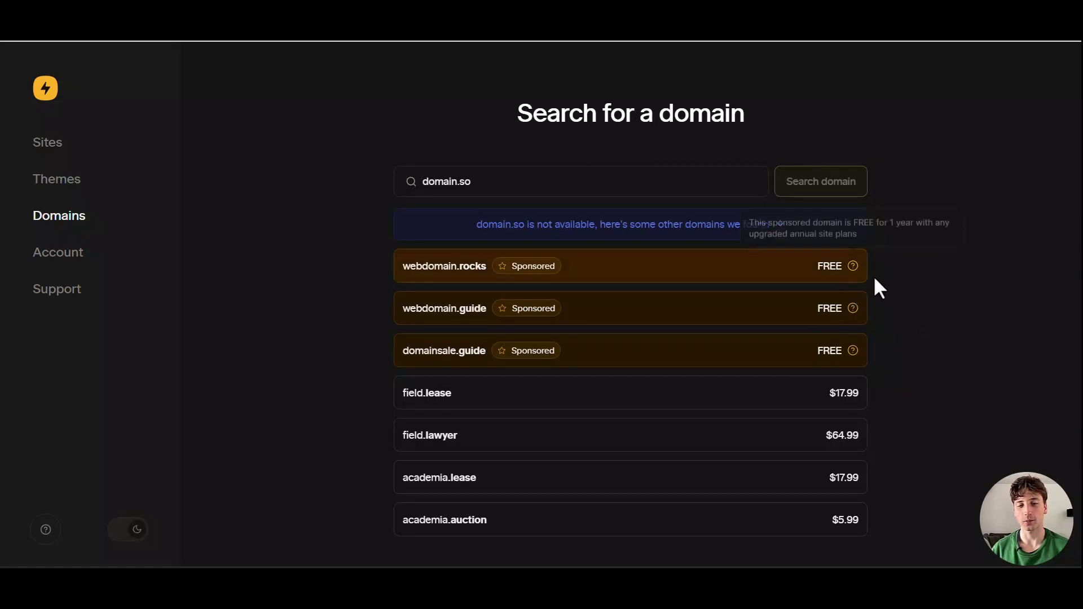
- Review the account's details and preferences, all invoices, and the subscription overview
click(57, 253)
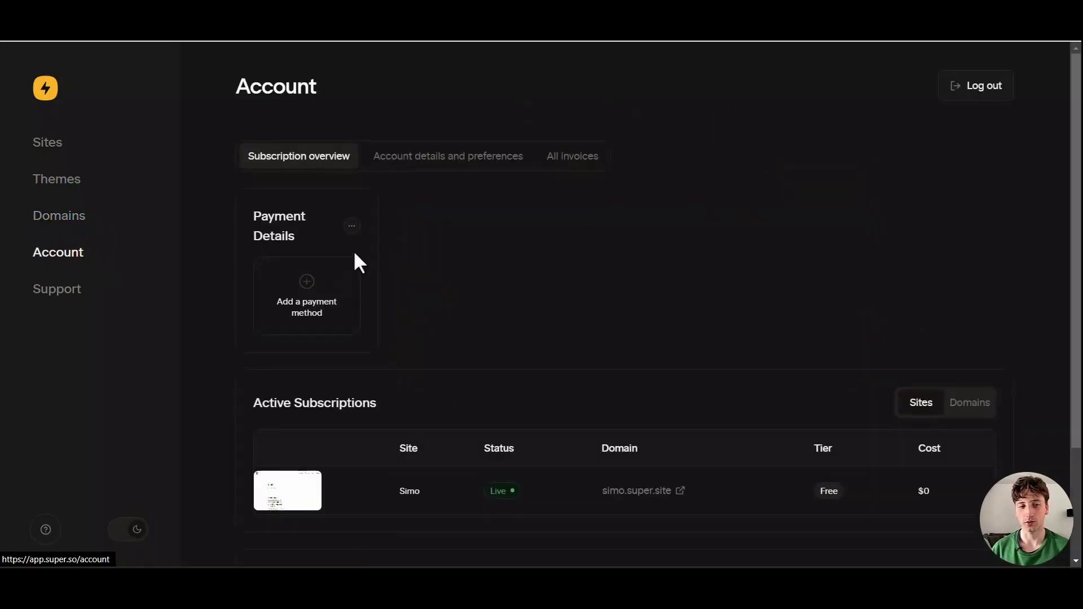
click(425, 163)
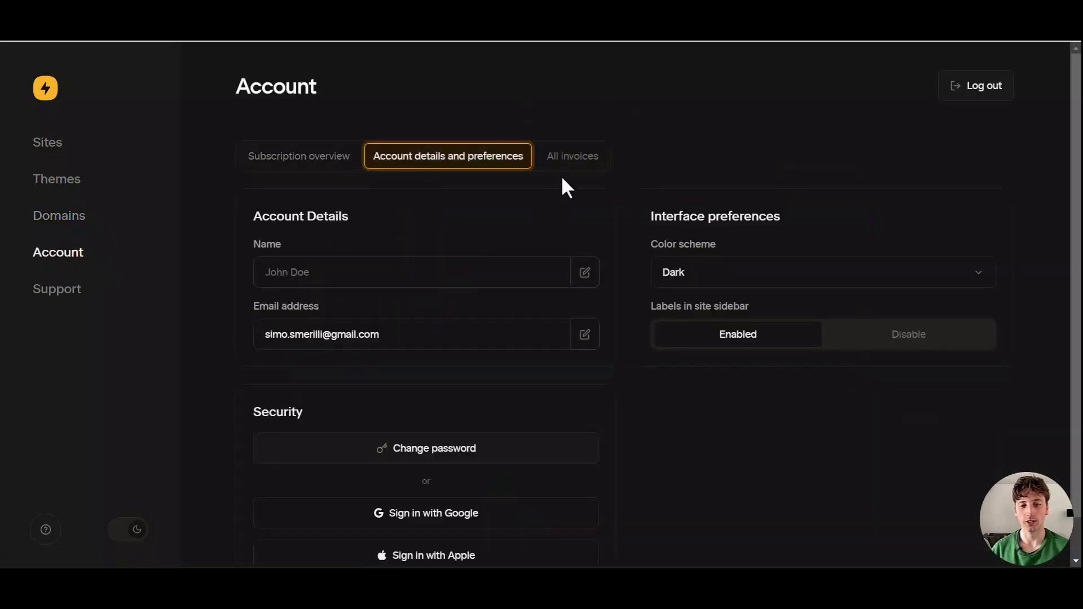
click(567, 162)
click(305, 163)
scroll(688, 426, down, 3)
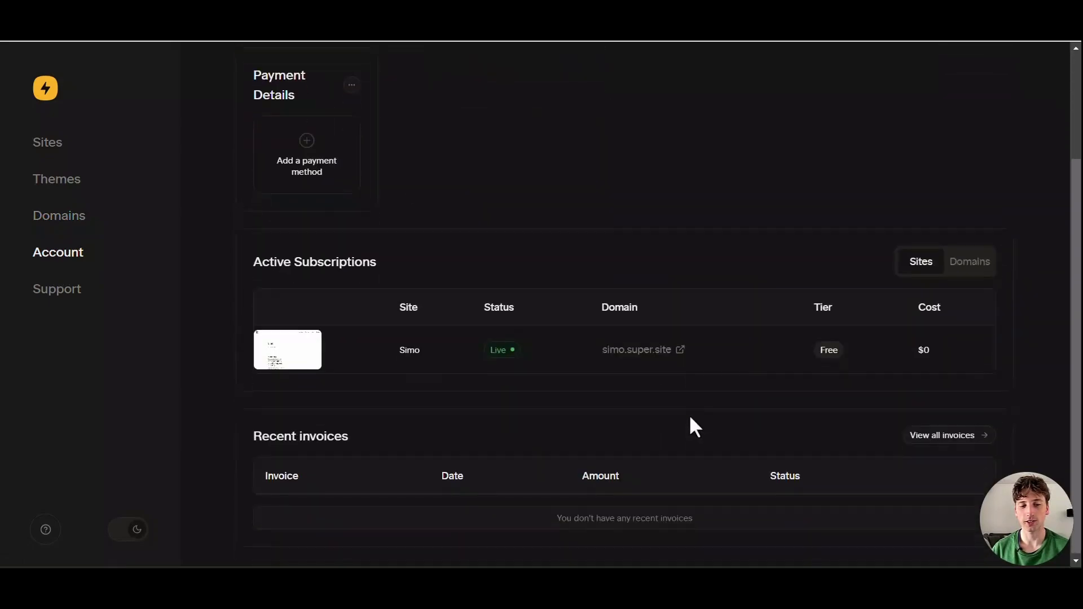
scroll(467, 300, up, 3)
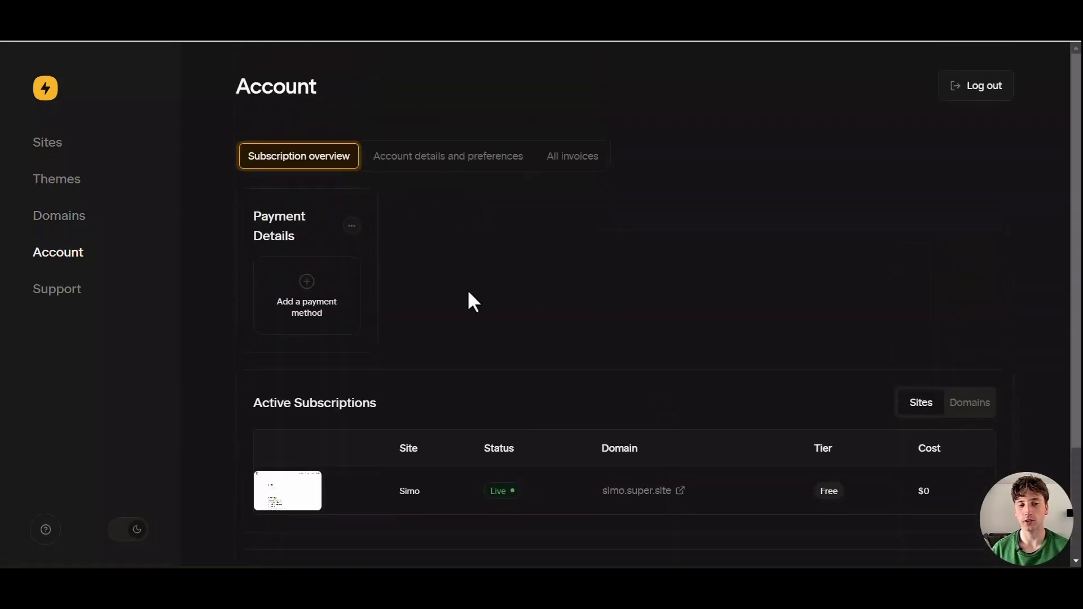
- Look at the Support page, and preview the Sites dashboard in light mode before restoring dark mode
click(71, 304)
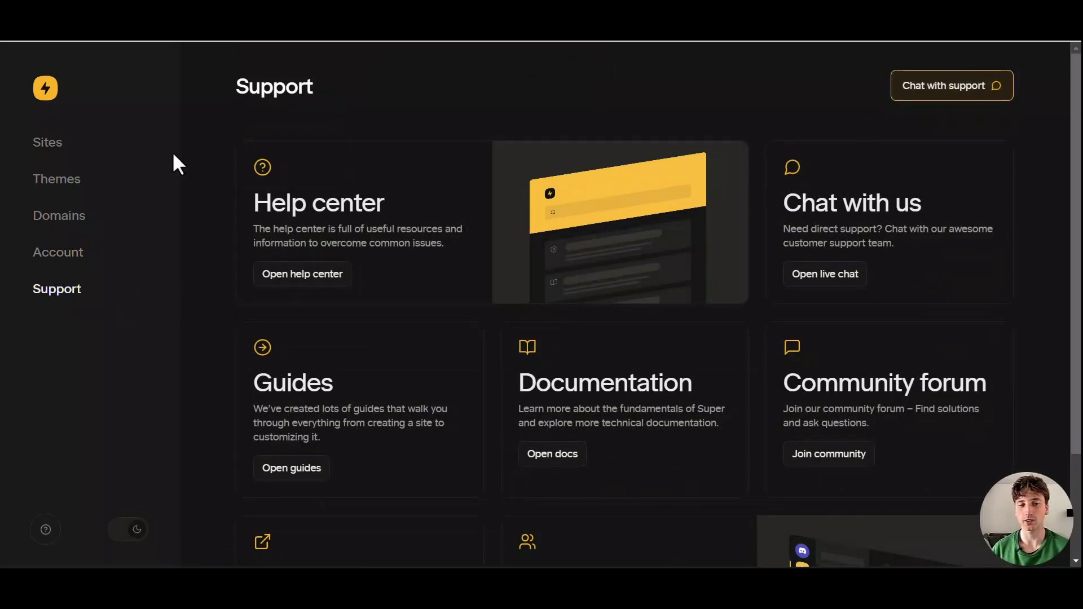
click(48, 142)
click(136, 535)
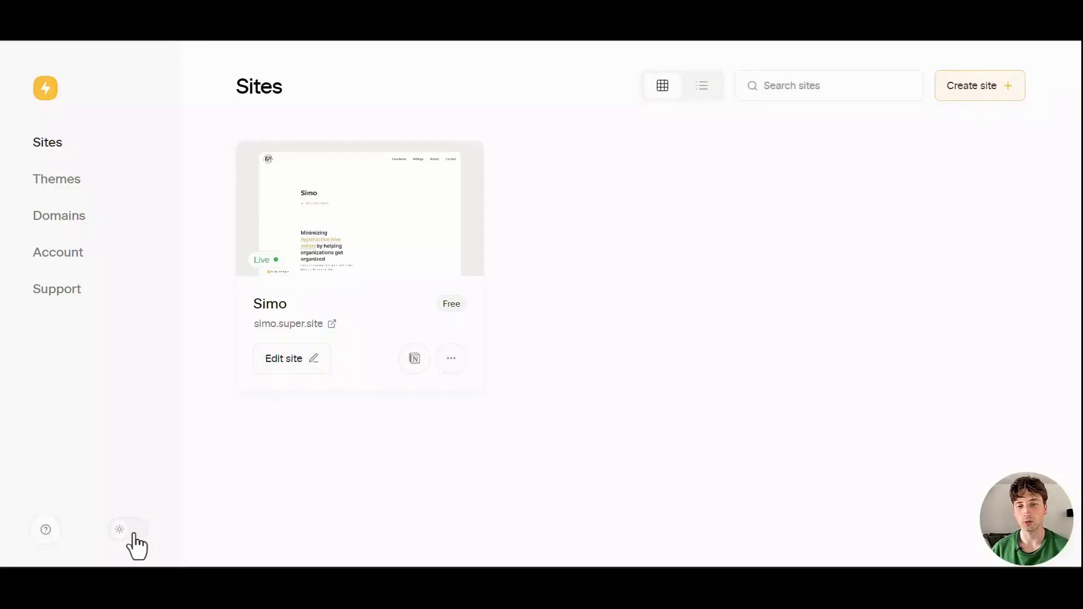
click(134, 536)
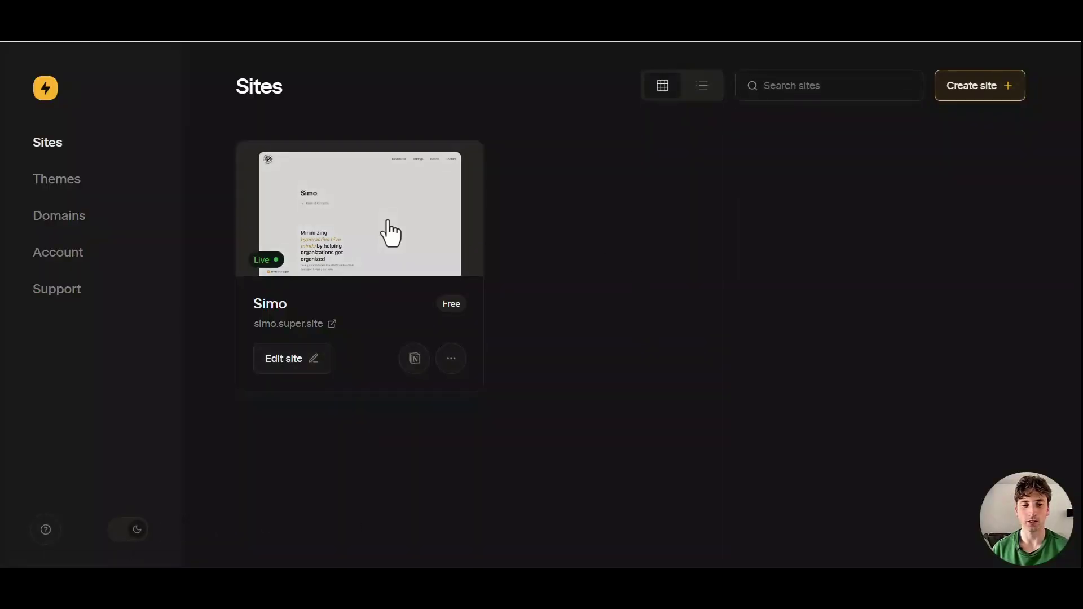
- Switch to the personal landing page in Notion and look at its table of contents and page options
click(389, 232)
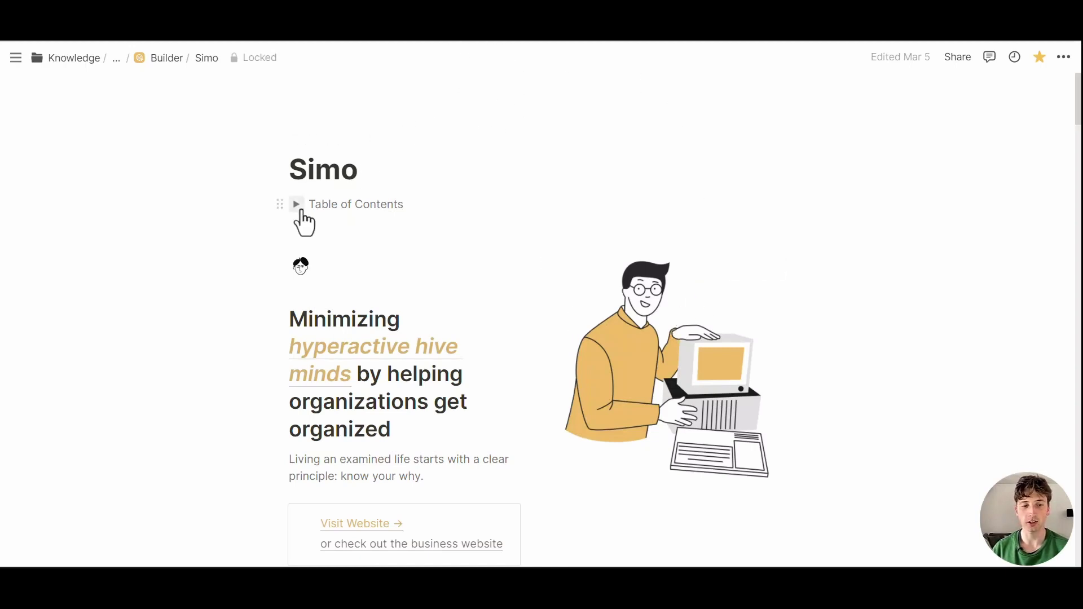
click(300, 212)
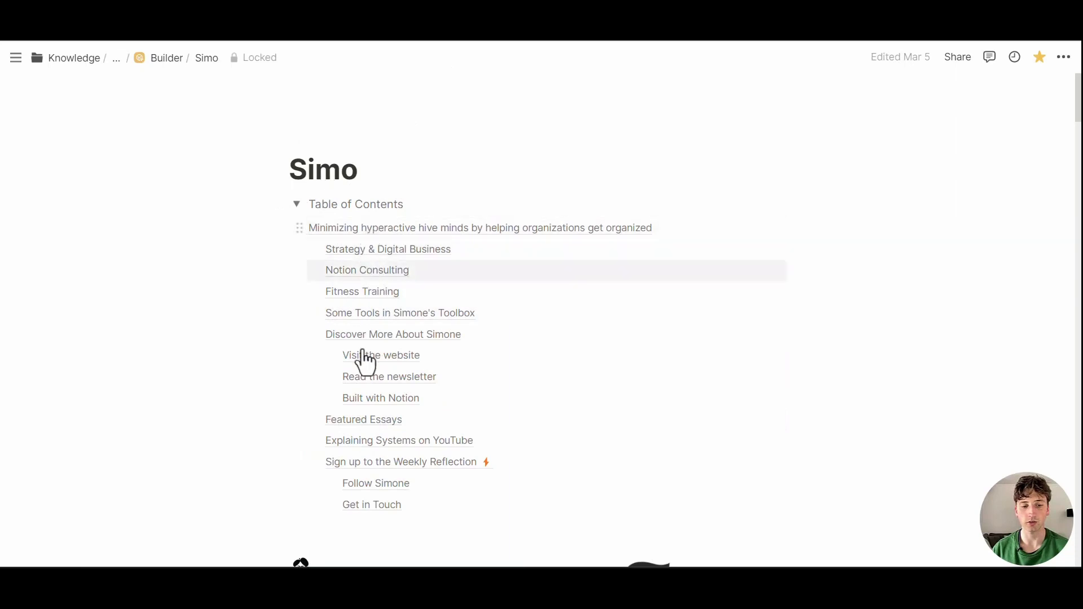
click(296, 204)
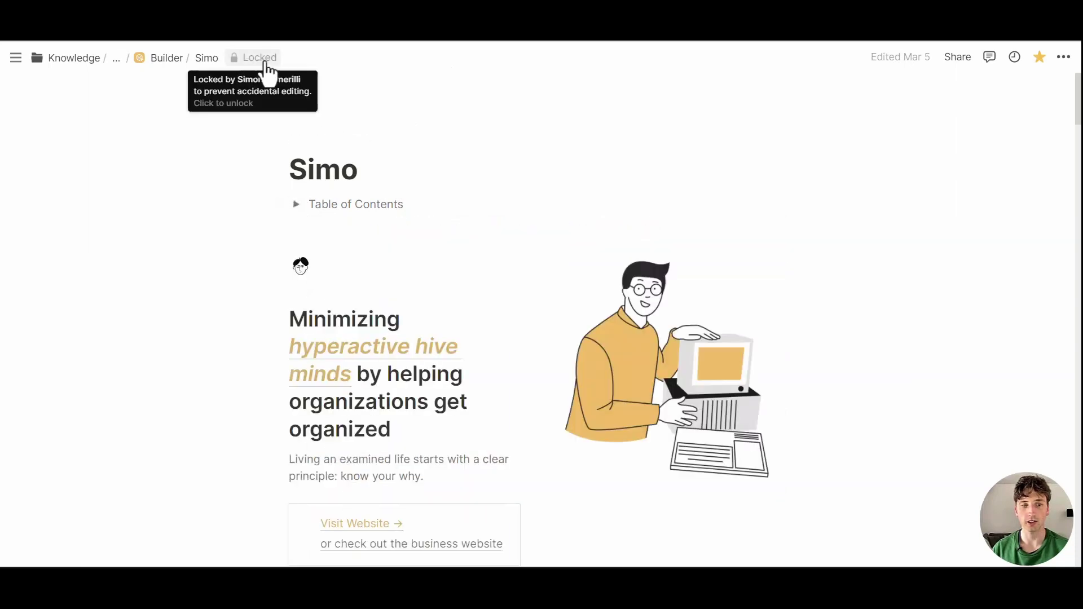
click(1064, 58)
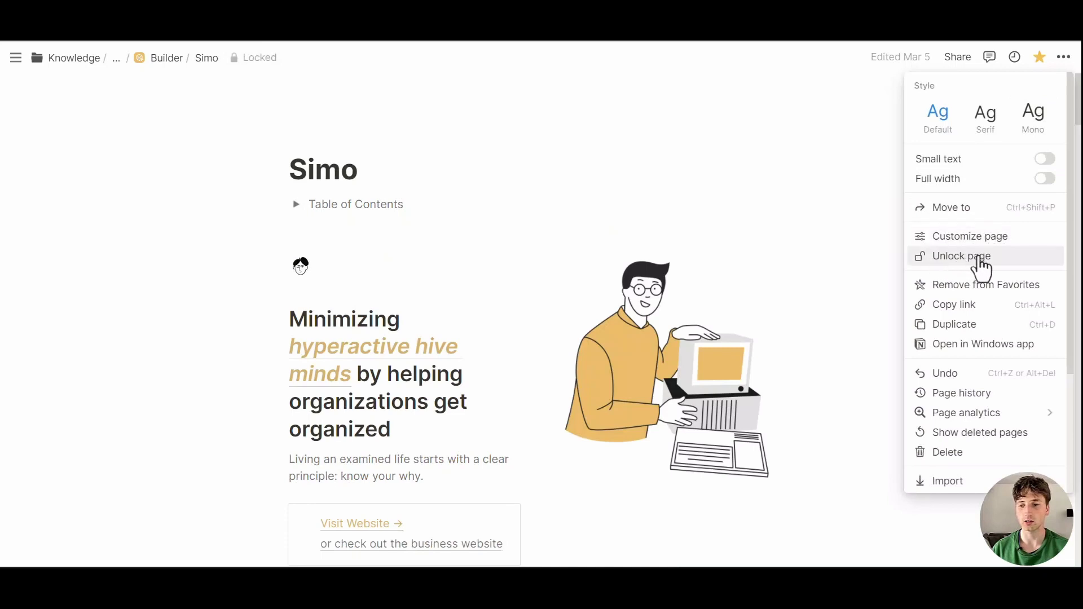
click(619, 137)
- Examine the page's headline block, website links, and three-column section on business, Notion consulting and fitness
scroll(619, 137, down, 3)
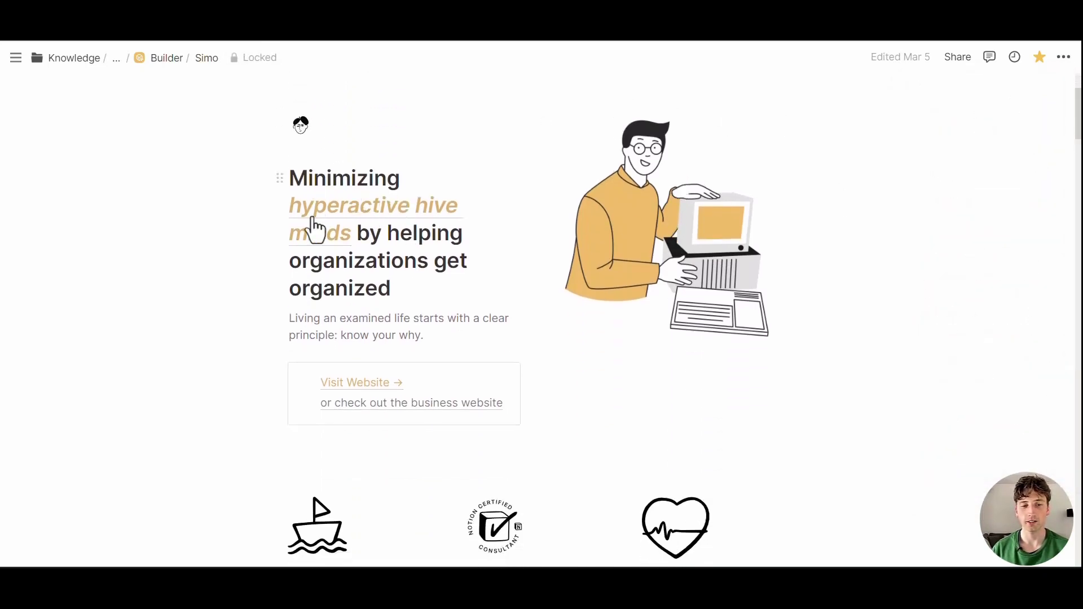
drag(291, 179, 401, 271)
click(406, 293)
scroll(394, 240, down, 2)
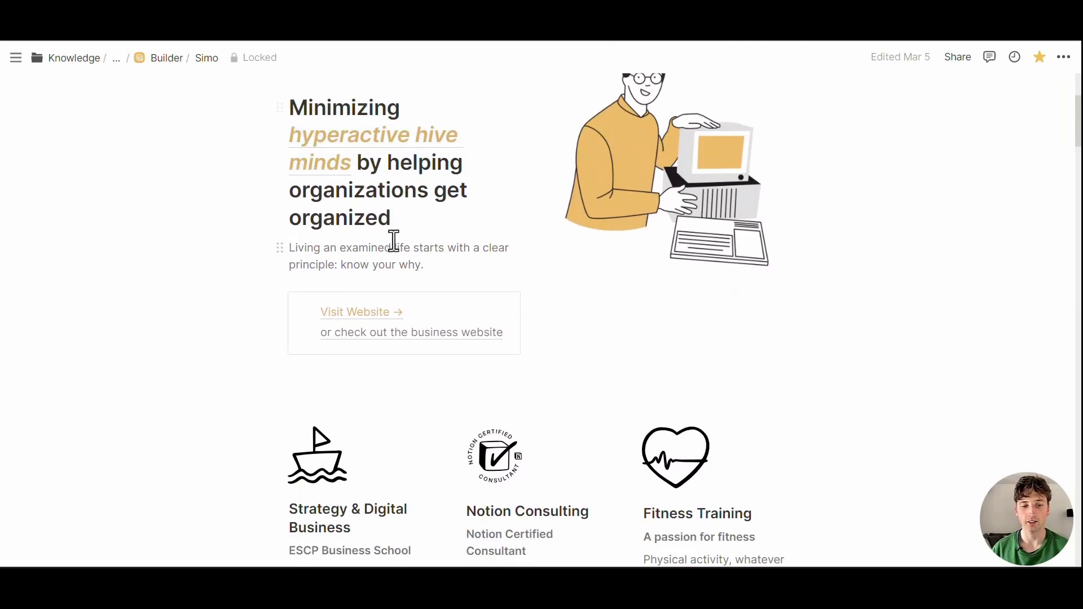
scroll(394, 240, down, 3)
scroll(389, 170, down, 2)
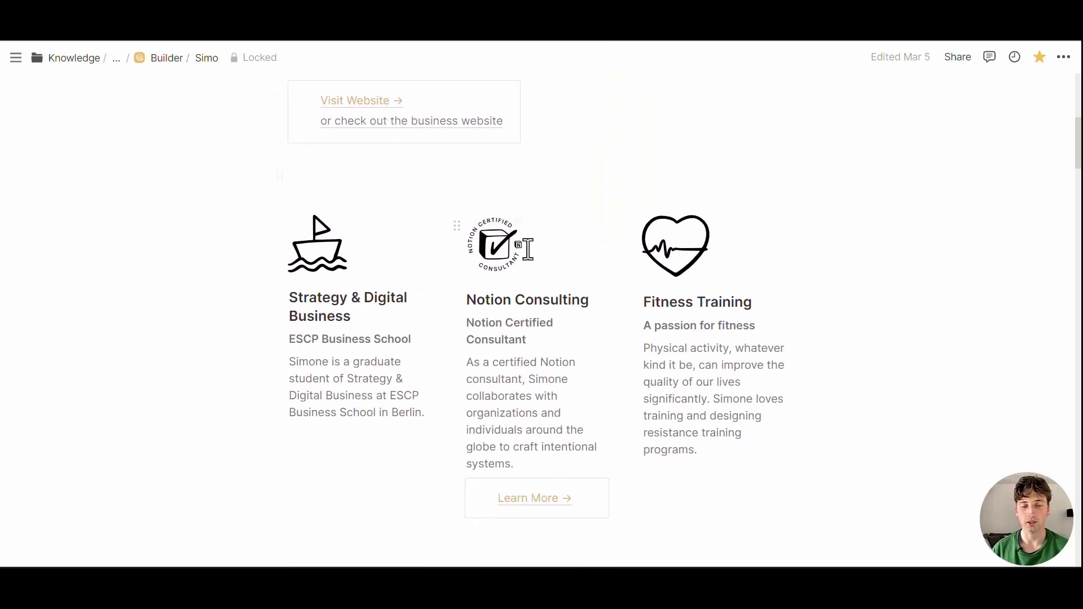
- Examine the toolbox cards, the links to discover more, and the Featured Essays gallery on the page
scroll(527, 251, down, 3)
scroll(376, 190, down, 9)
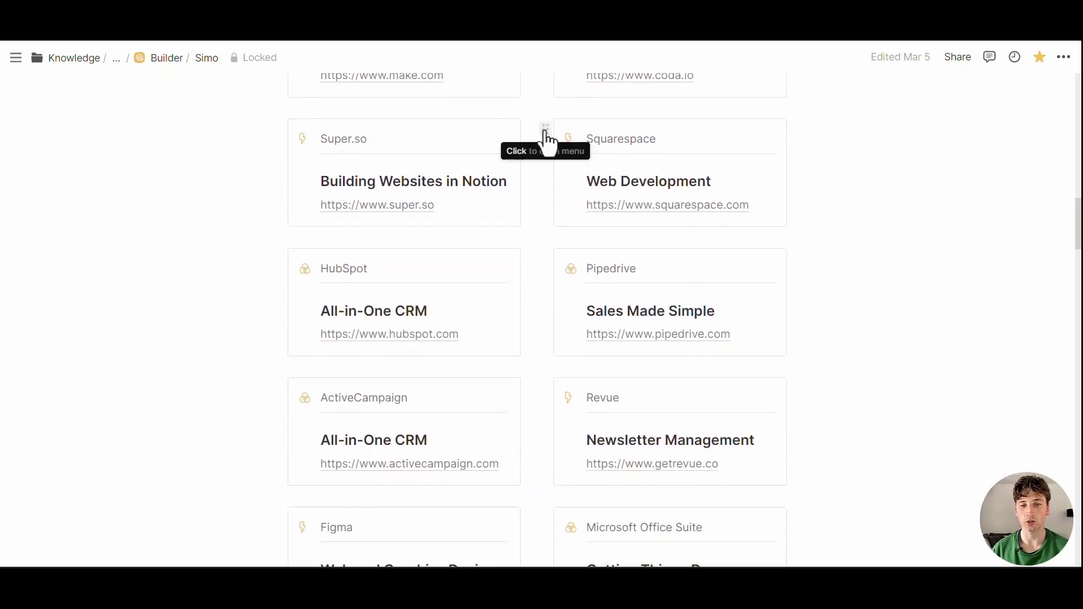
scroll(556, 203, down, 5)
scroll(556, 214, down, 11)
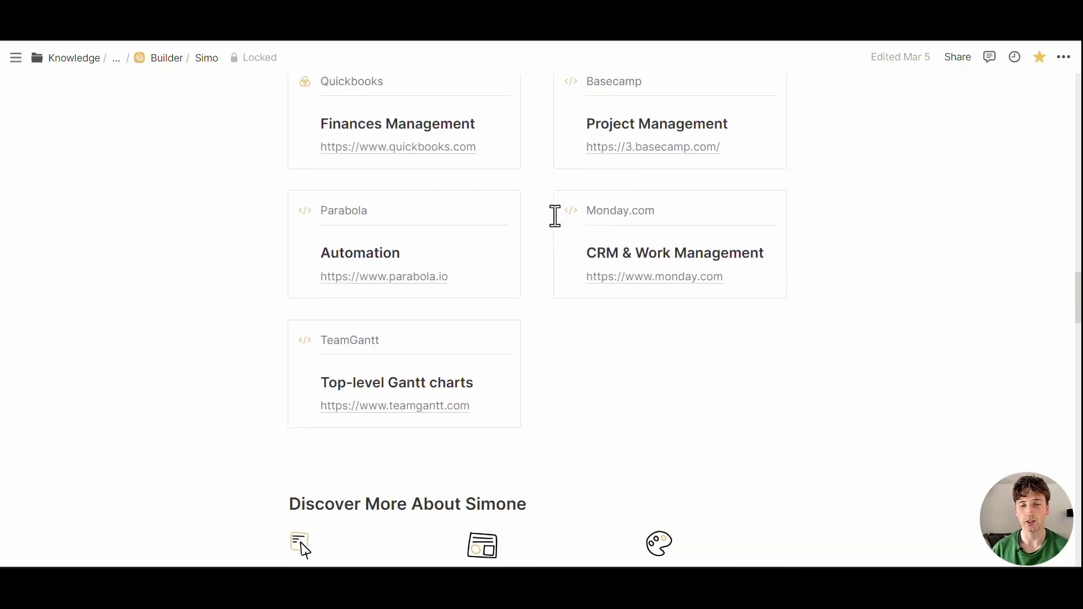
scroll(545, 239, down, 9)
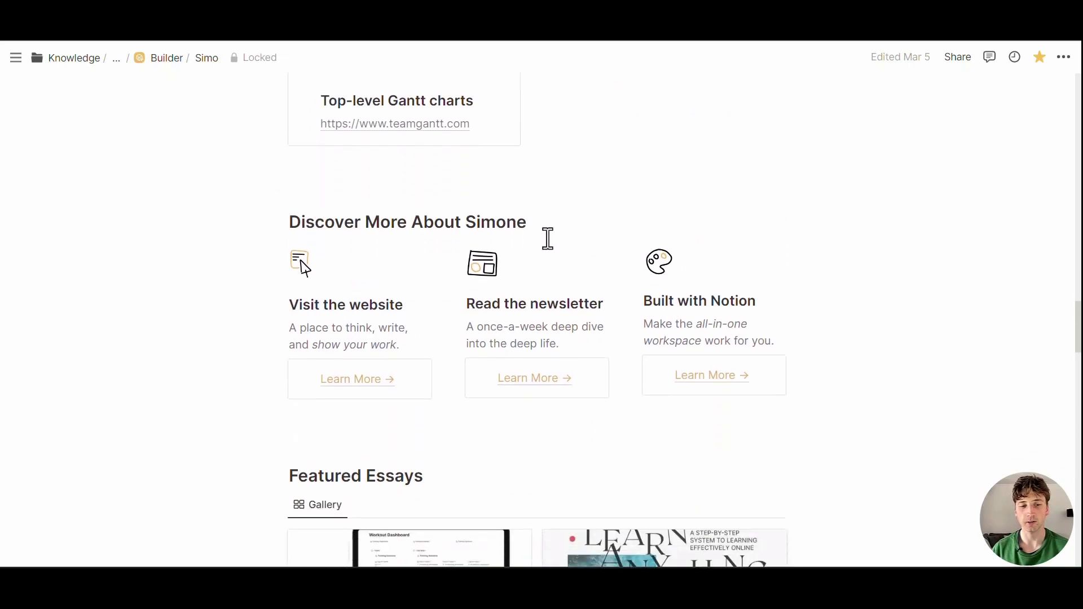
scroll(539, 236, down, 2)
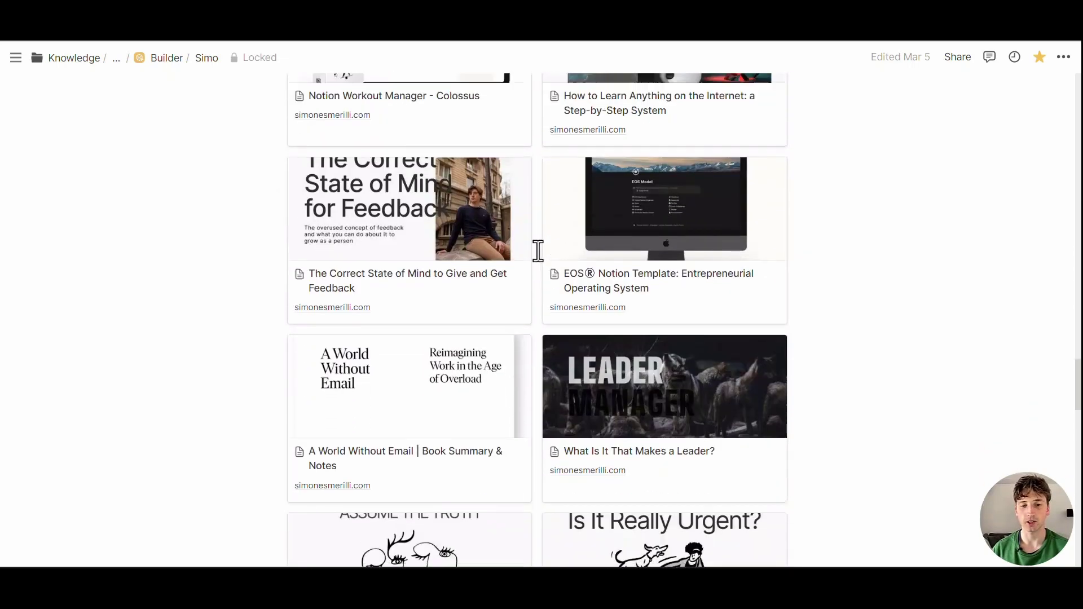
scroll(537, 248, up, 5)
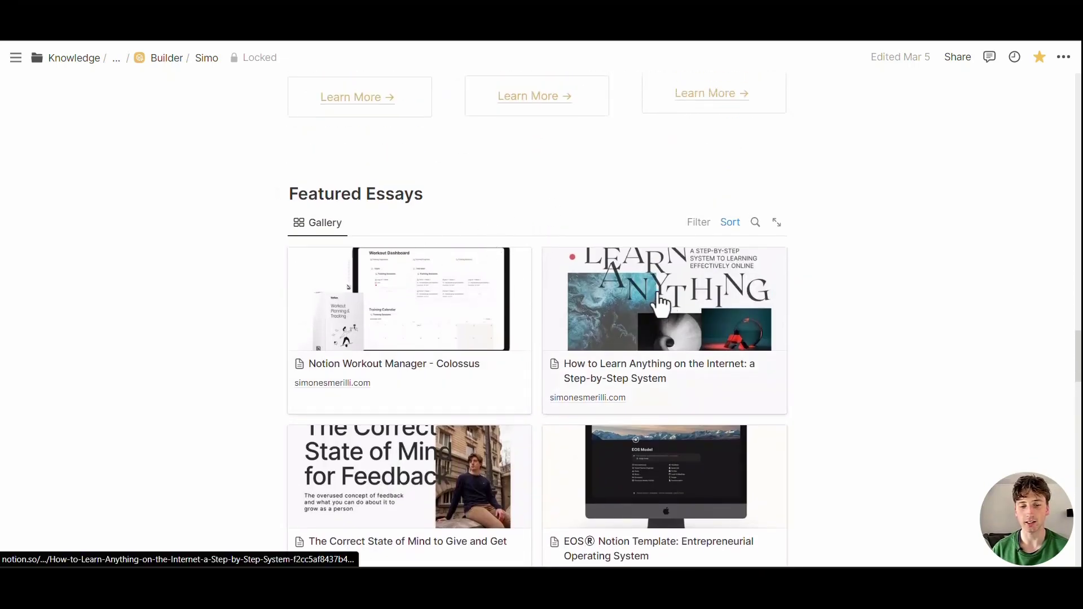
- Open the Notion Workout Manager - Colossus essay from the Featured Essays gallery and expand its hidden properties
click(446, 414)
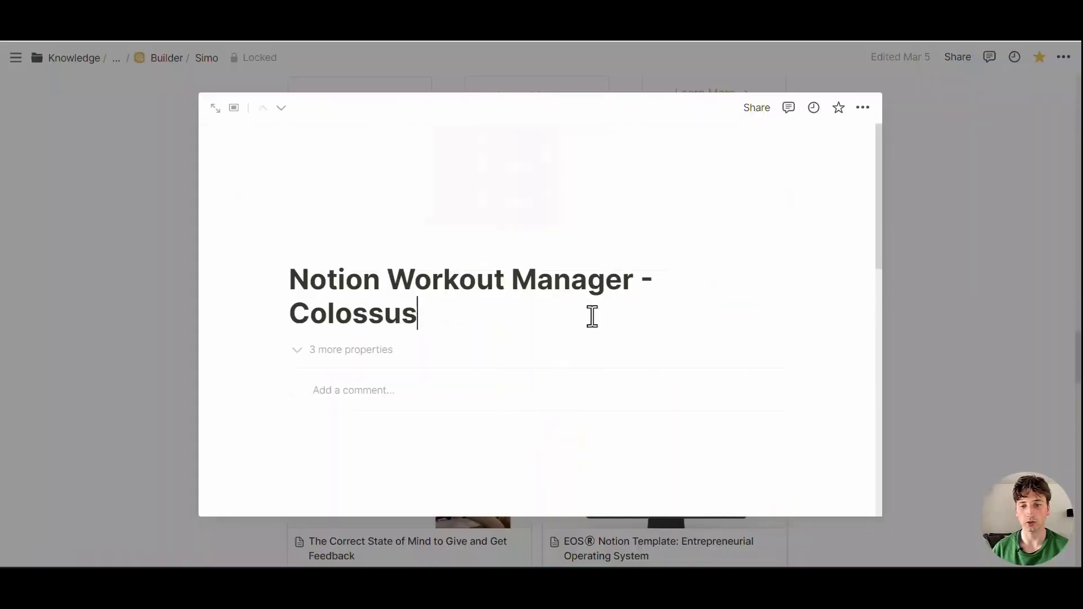
scroll(564, 293, down, 2)
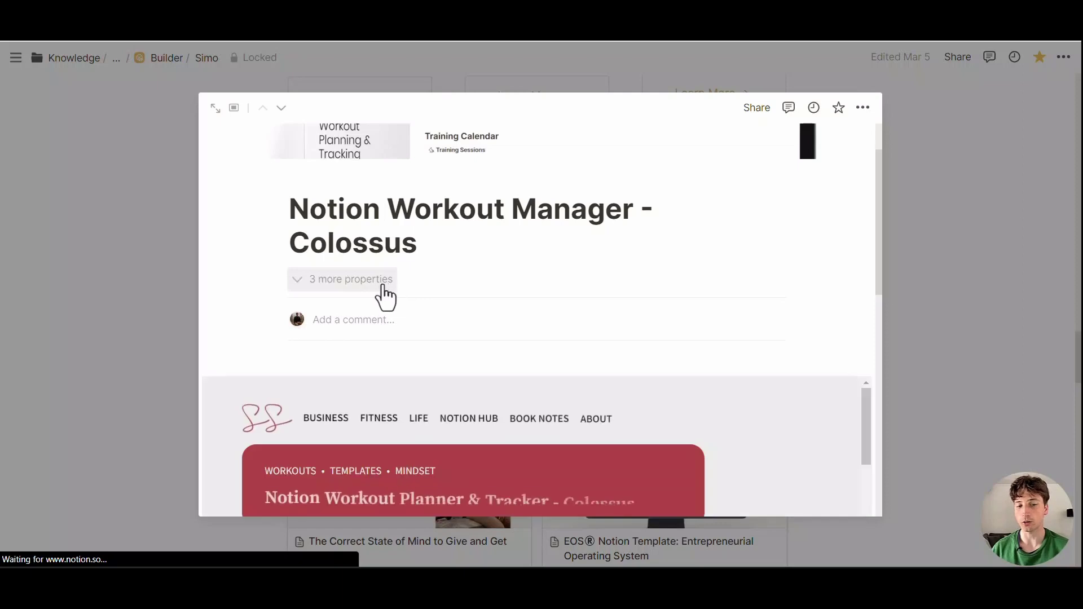
click(381, 285)
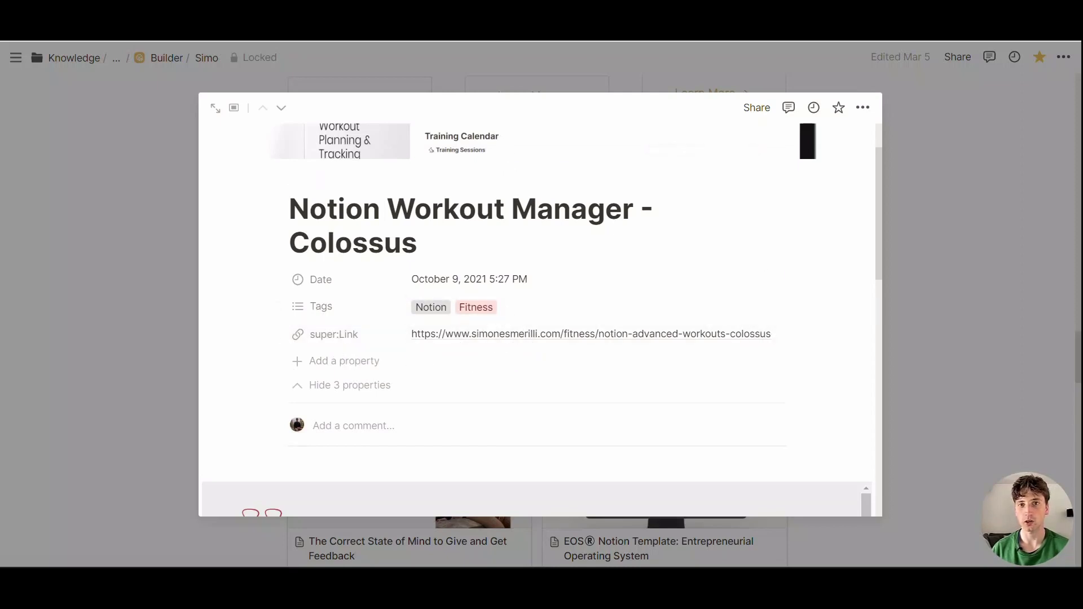
- Switch to the live Super site and examine how the landing page's headline, three-column section and toolbox cards are rendered
click(428, 40)
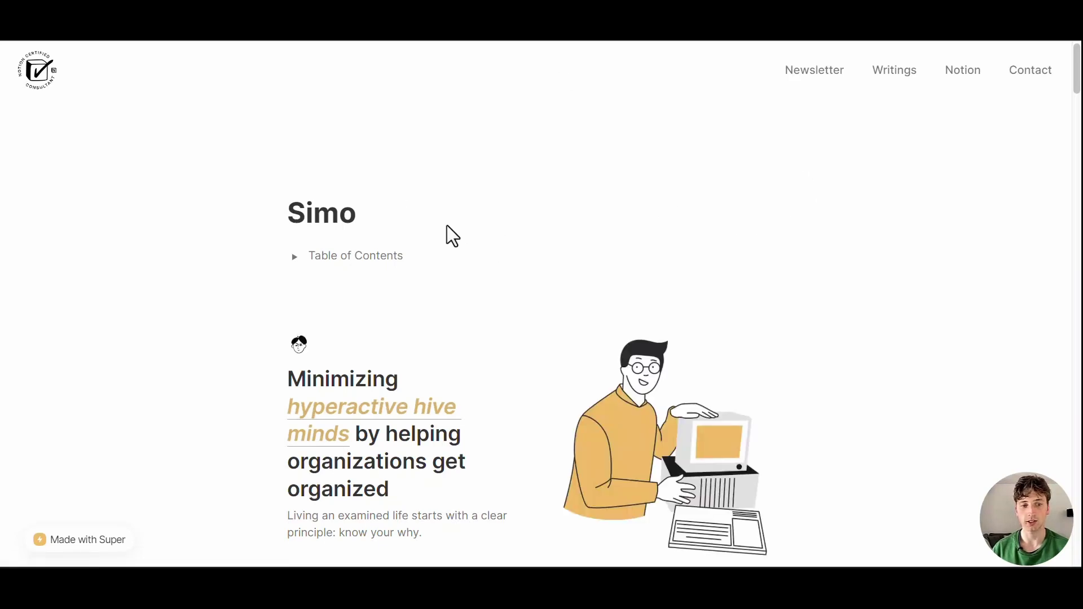
scroll(568, 270, down, 6)
scroll(567, 262, down, 2)
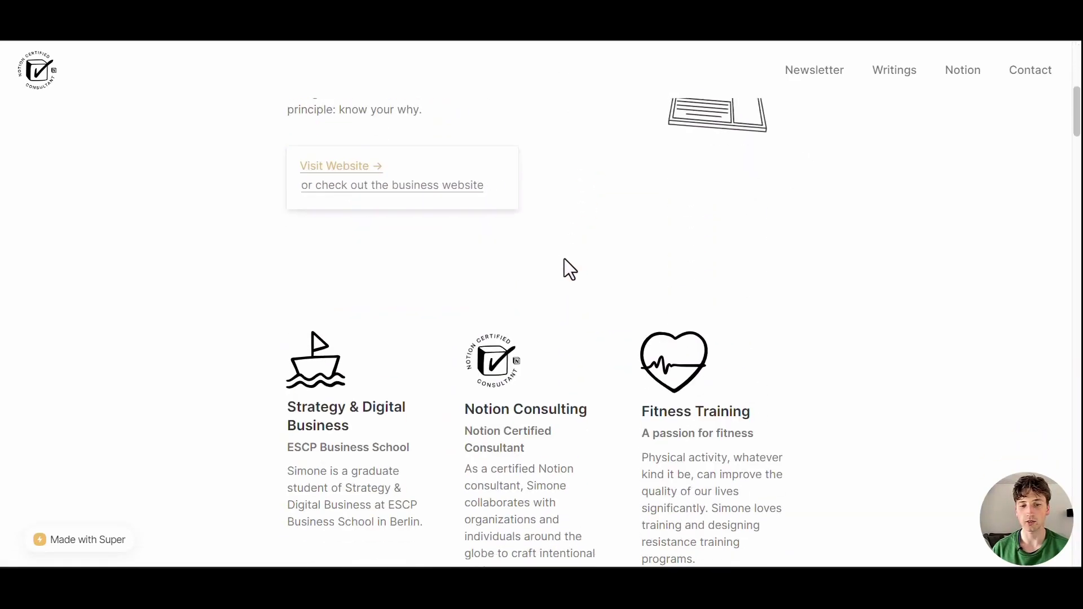
scroll(519, 244, down, 5)
scroll(540, 259, down, 1)
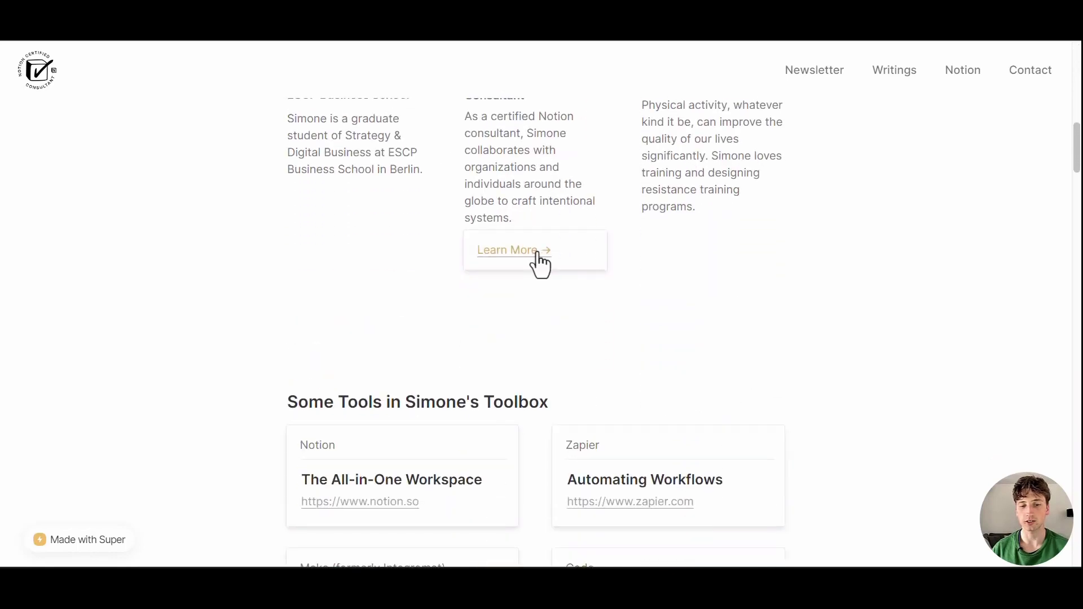
scroll(512, 263, down, 13)
scroll(515, 259, down, 15)
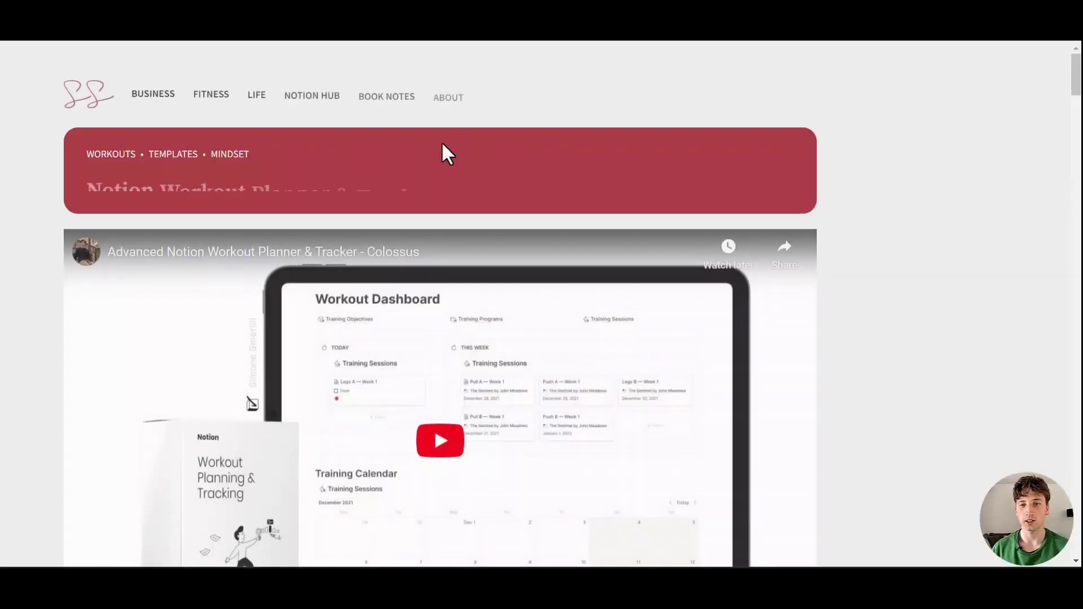
- Skim the web article for the Colossus workout planner, and return to the Notion page
scroll(513, 203, down, 10)
scroll(515, 248, up, 10)
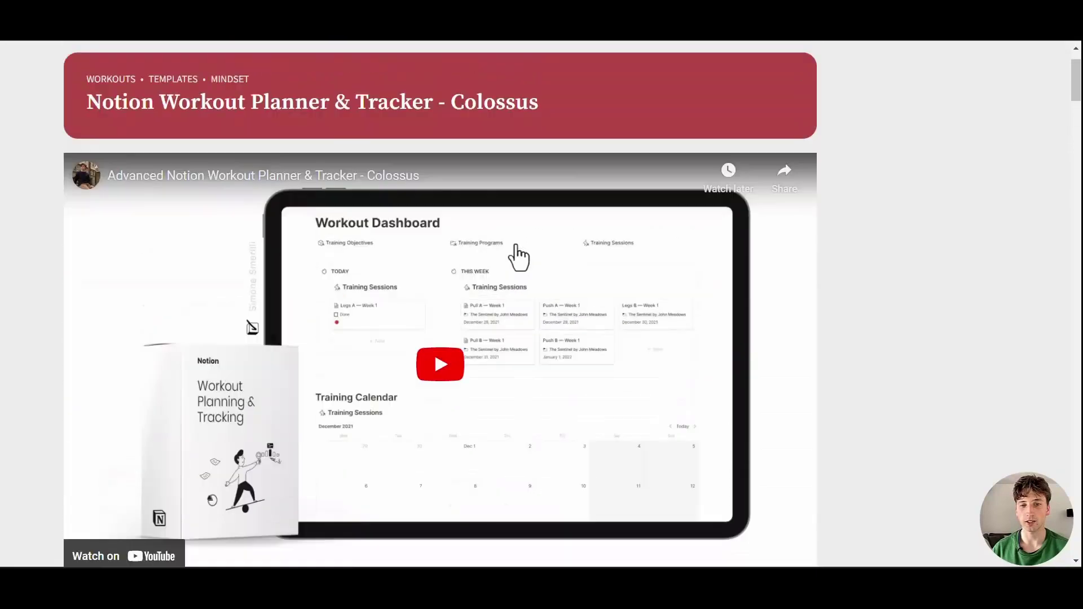
key(alt+Left)
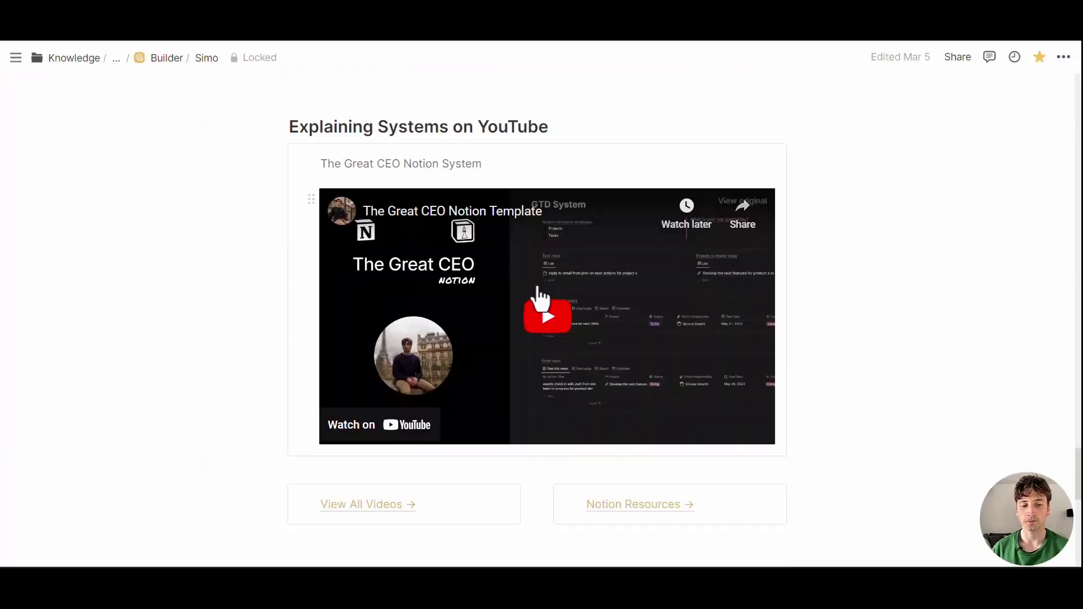
- Examine the YouTube section, newsletter sign-up and contact blocks at the end of the Notion page
scroll(539, 282, down, 2)
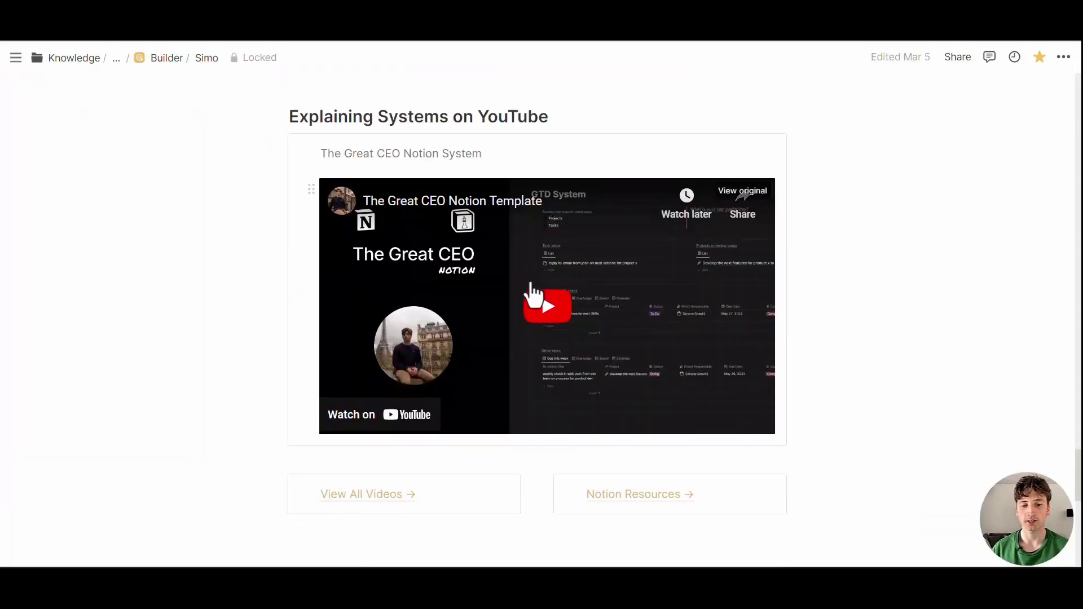
scroll(555, 271, down, 10)
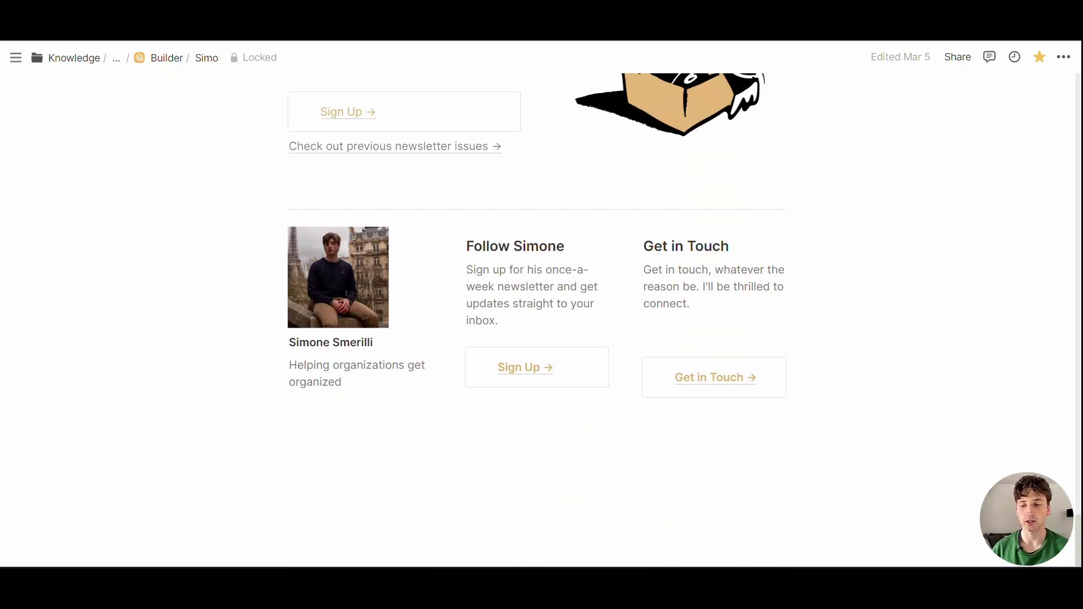
scroll(538, 316, up, 20)
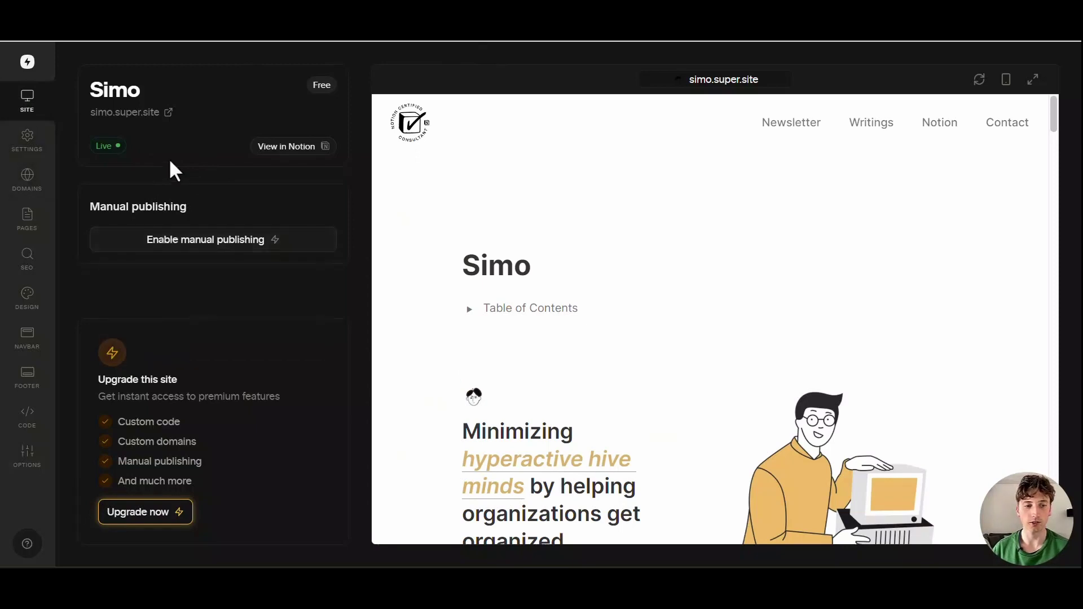
- Open the site's settings in Super and look at the Site Name and Notion Page URL fields
click(29, 145)
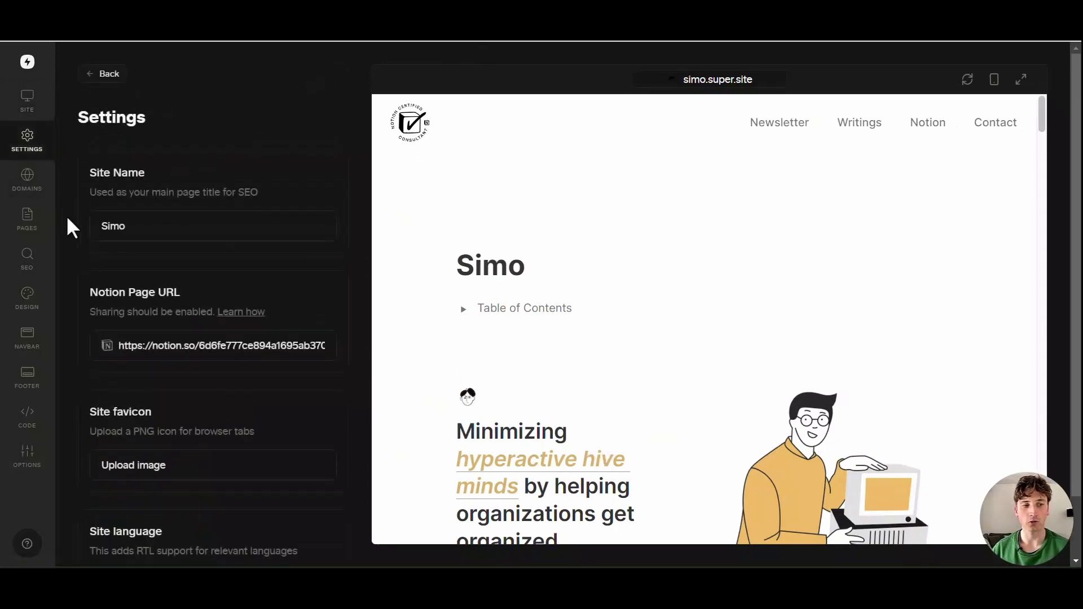
scroll(158, 204, down, 1)
click(131, 154)
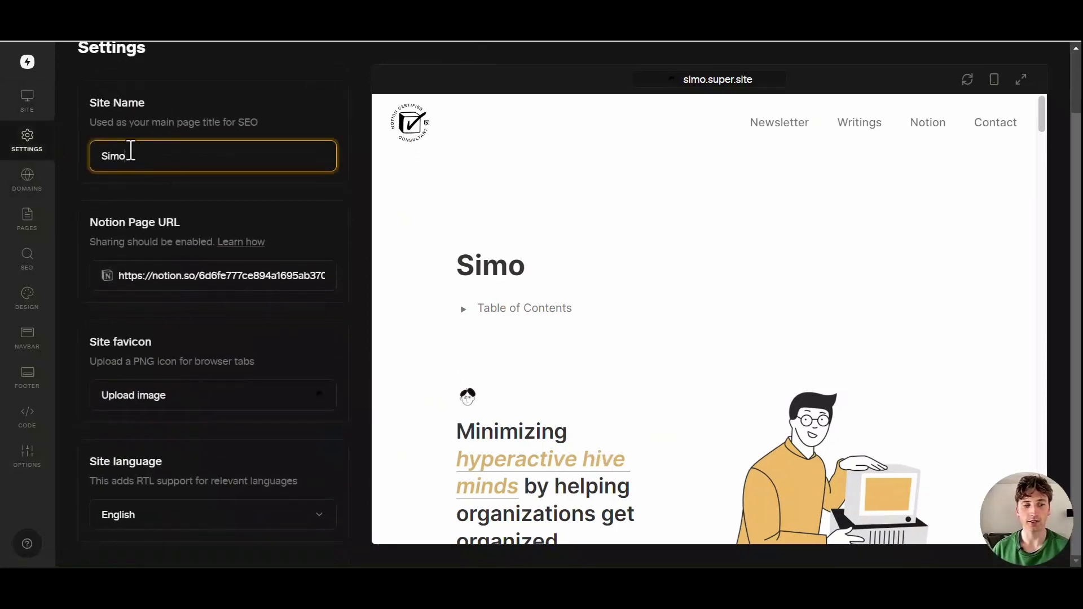
click(162, 282)
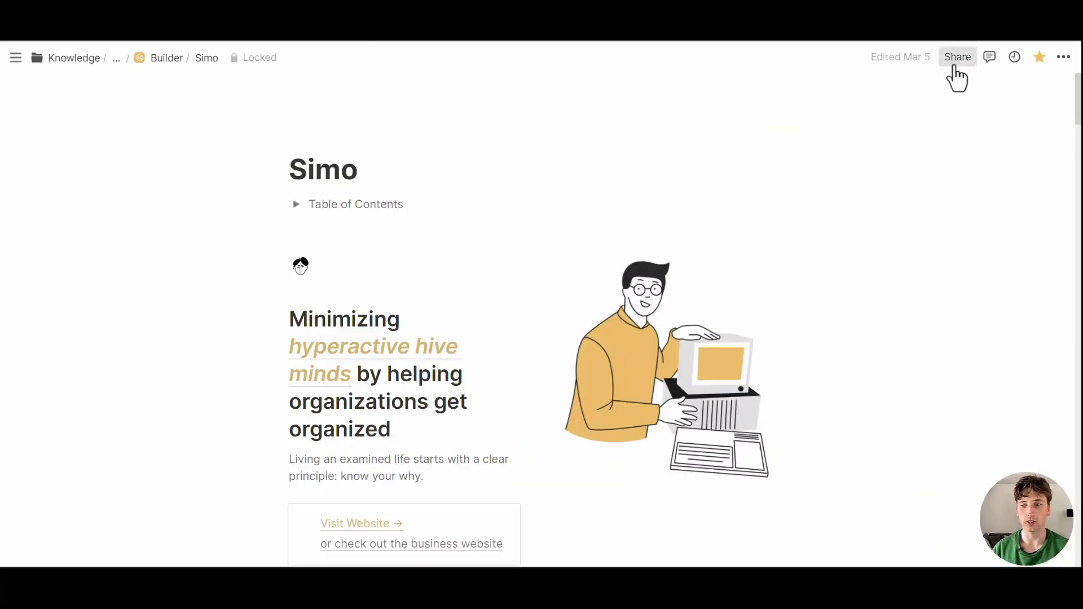
- Check the Notion page's Share to web settings, and return to the Notion Page URL field in Super's settings
click(957, 59)
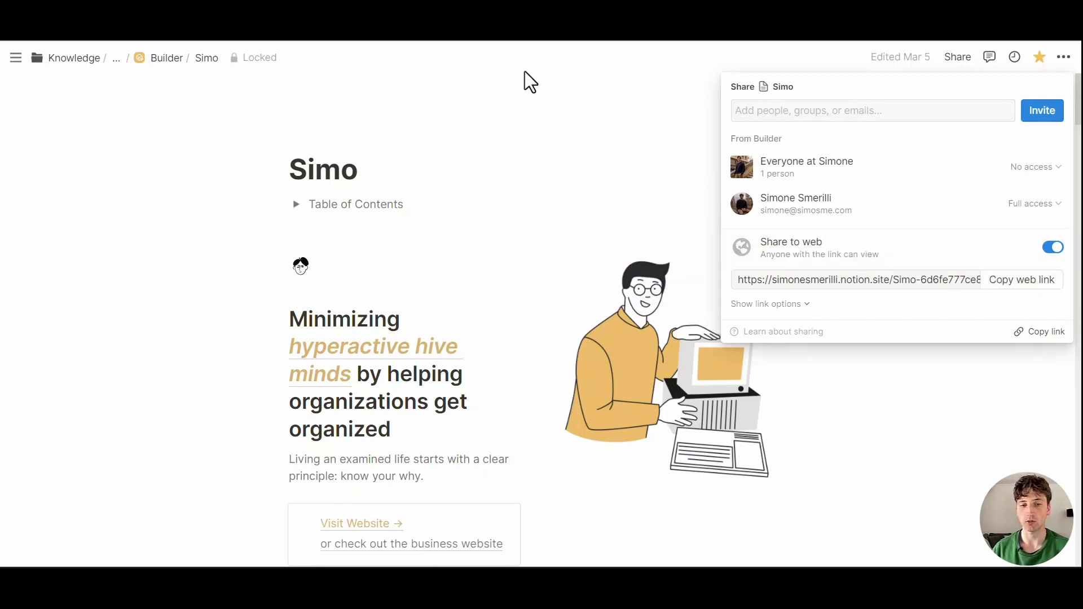
key(alt+Tab)
triple_click(239, 272)
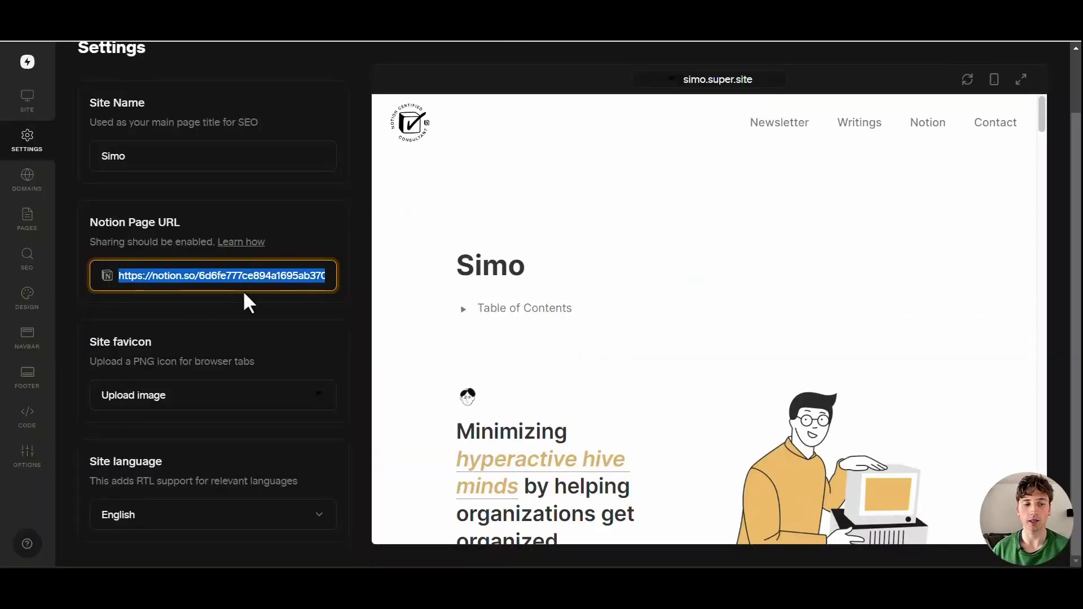
click(278, 328)
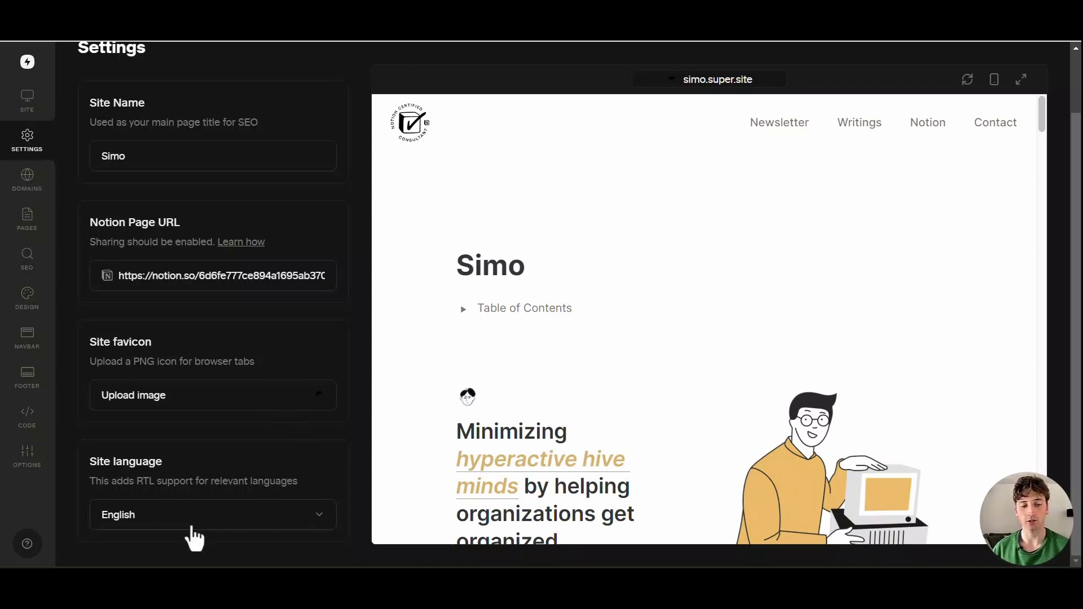
- Return to the site overview and look at the default and custom domain options
scroll(192, 395, up, 2)
click(105, 99)
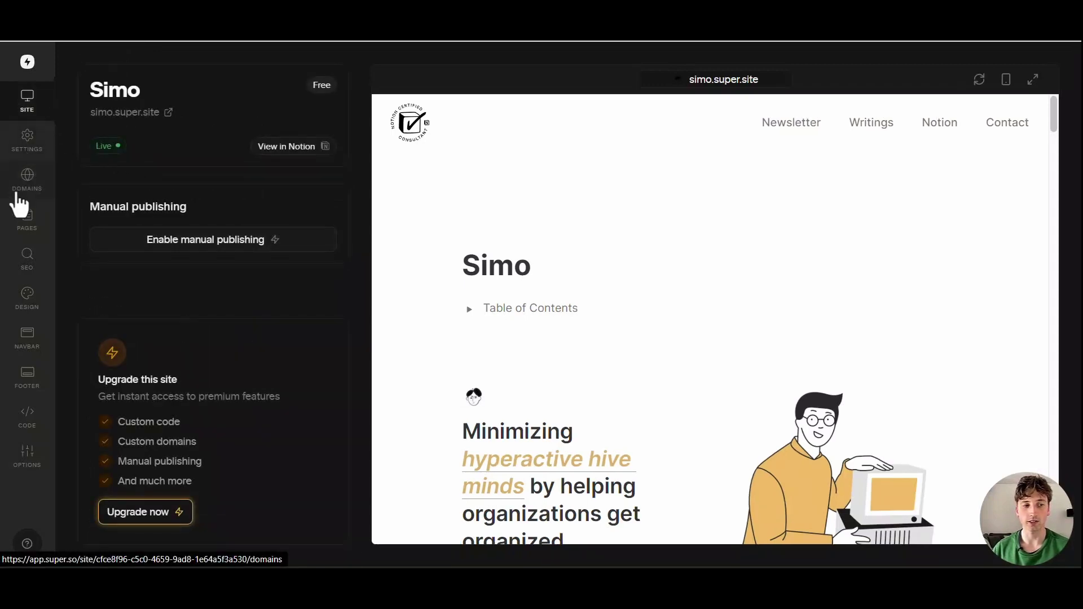
click(21, 186)
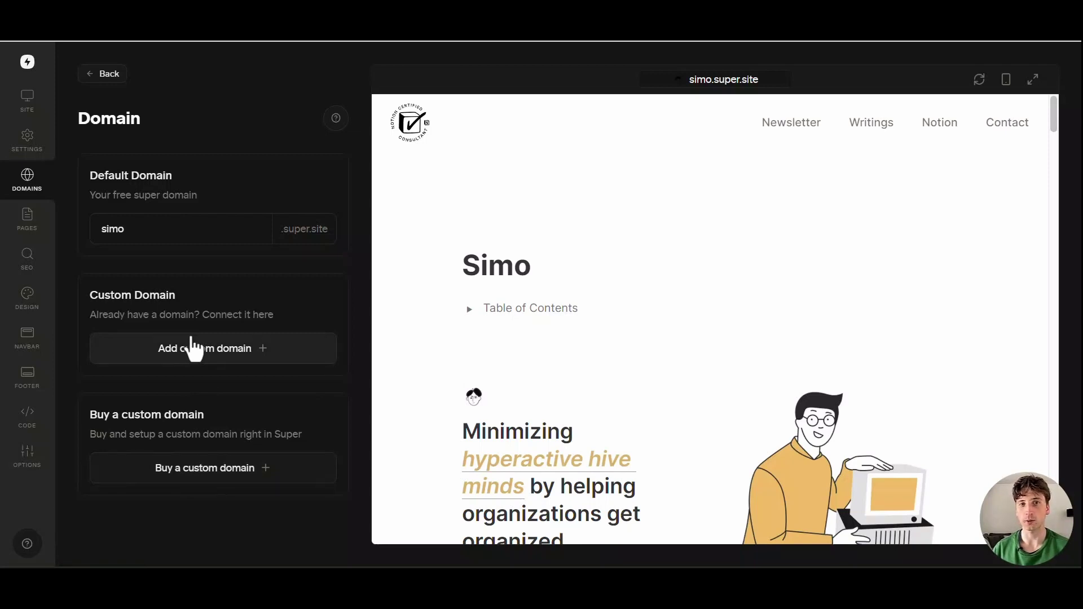
- Show the site's pages, previewing /blog-posts and the home page, and look at the Sync URLs option
click(27, 220)
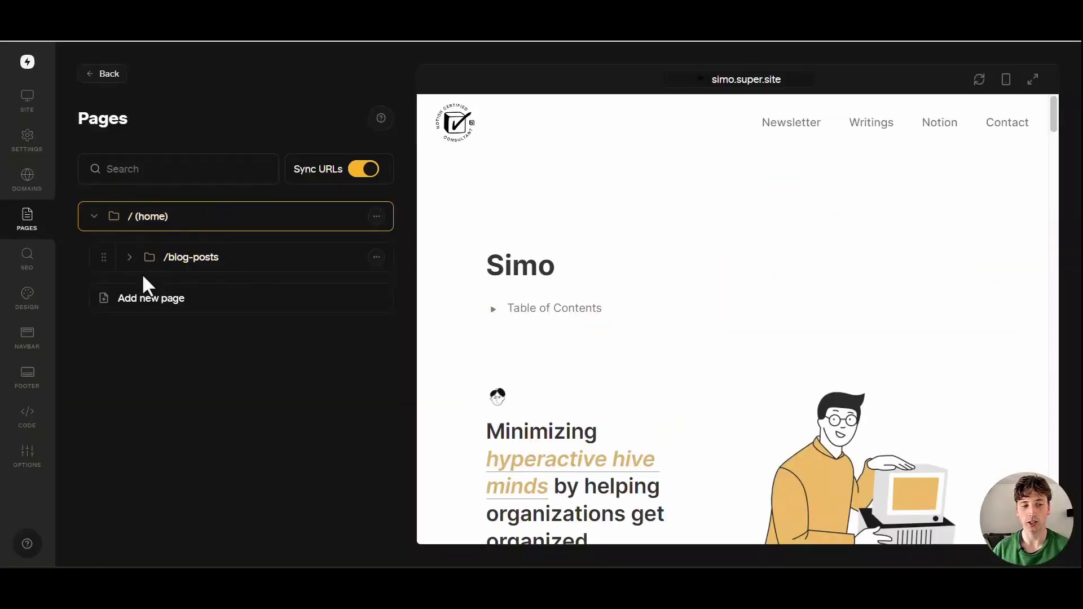
click(201, 258)
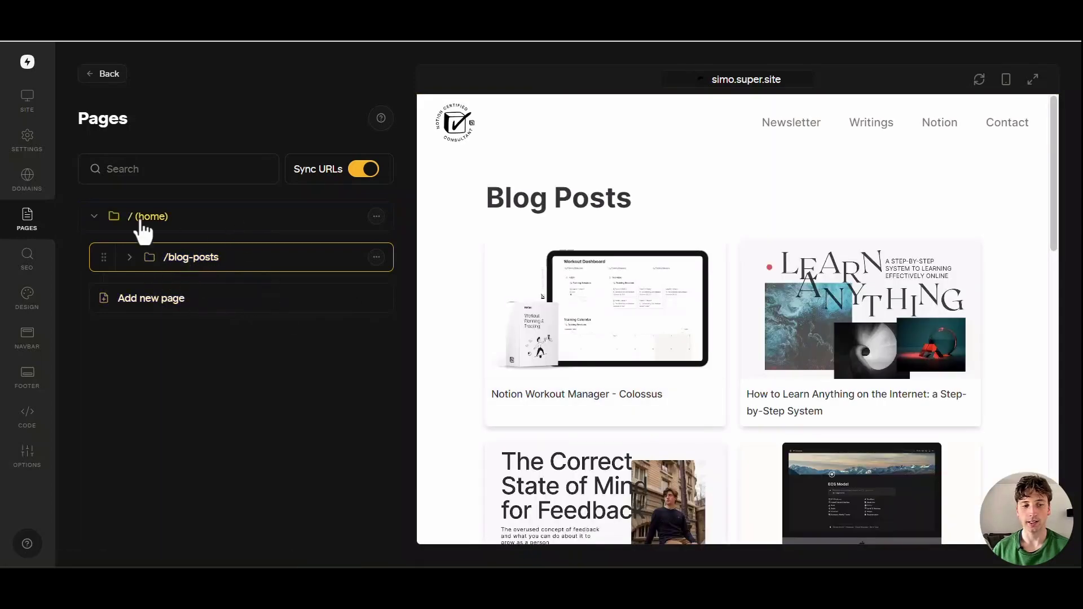
click(142, 224)
mouse_move(360, 187)
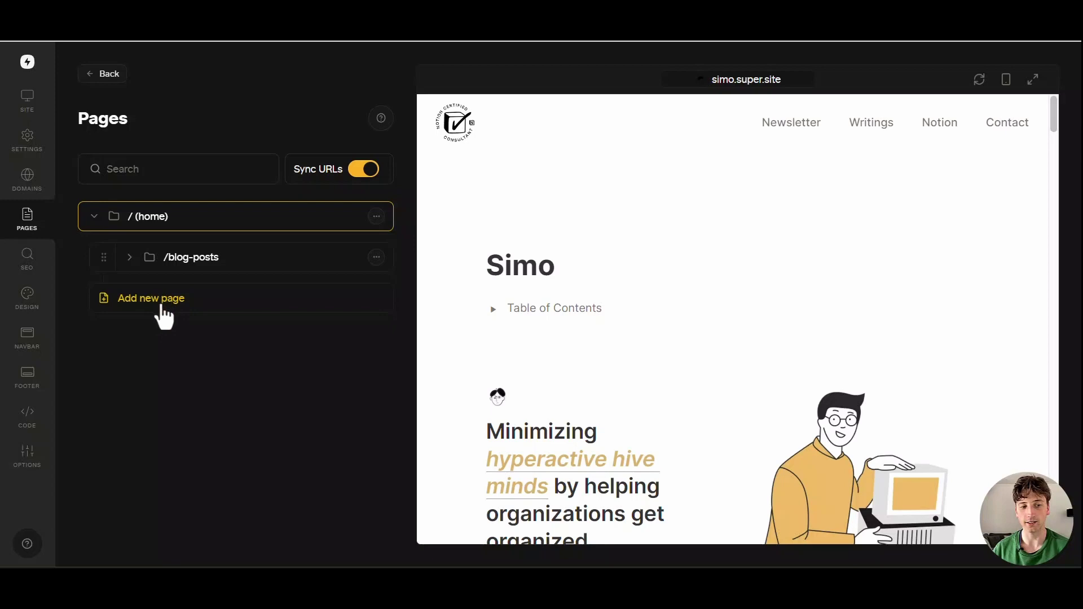
- Inspect the pretty URL and Notion link fields for adding a new page, and close the dialog without creating one
click(168, 307)
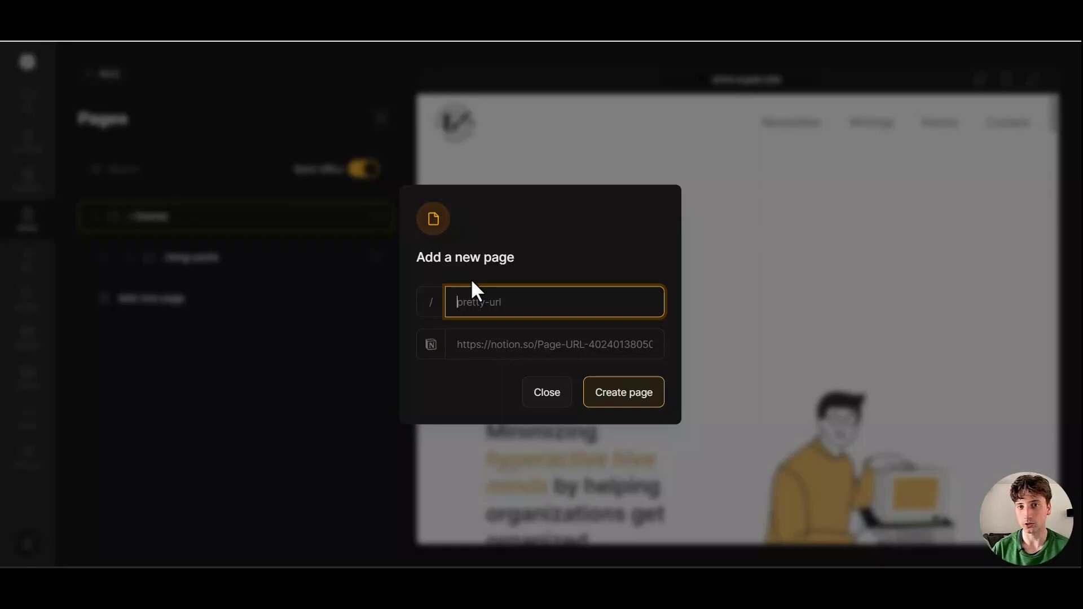
click(519, 345)
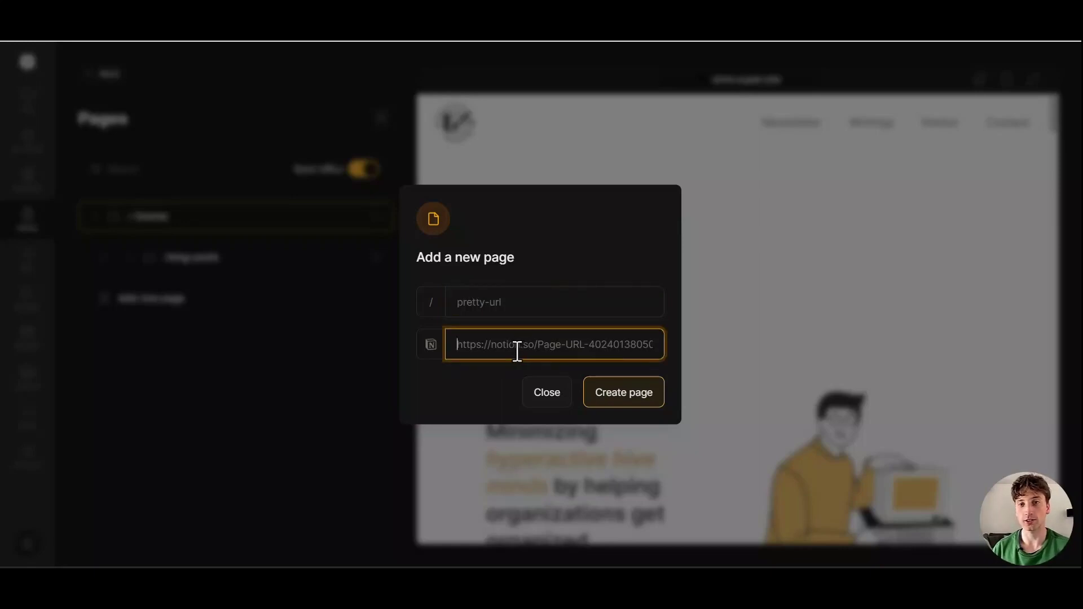
click(541, 395)
- Look at the site's SEO settings for search engine indexing, page SEO and social preview
click(35, 273)
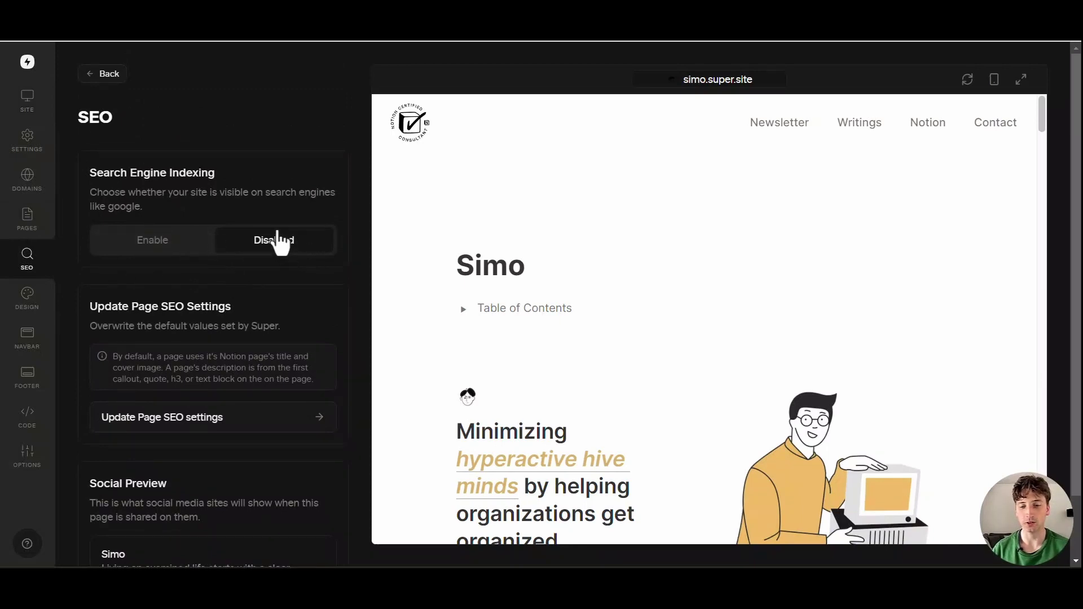
scroll(237, 214, down, 2)
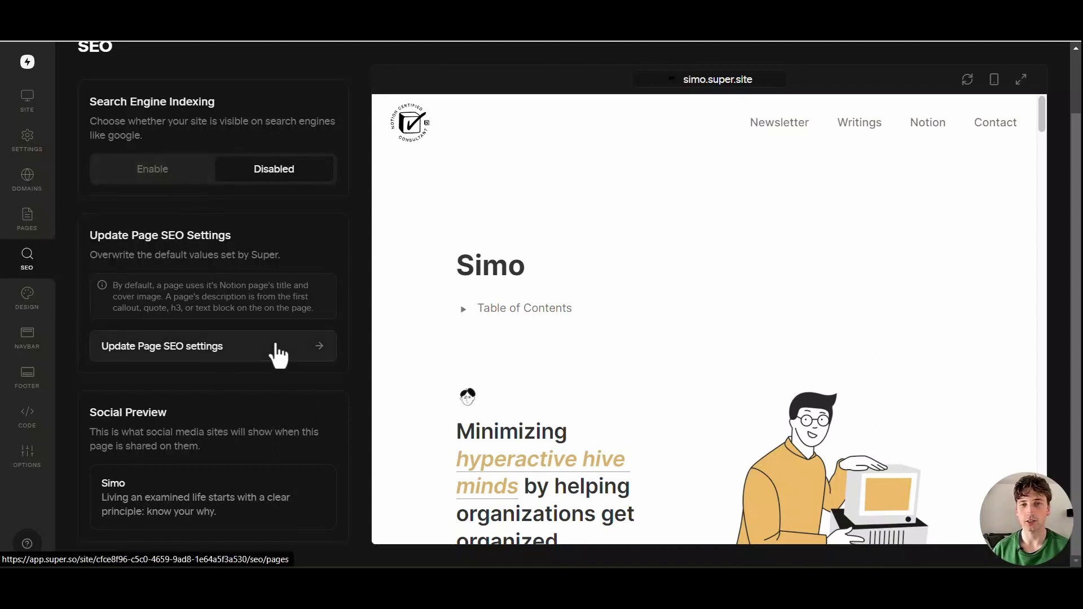
- Check the available themes in the site's design settings and upgrade the site theme to the new site design
click(27, 298)
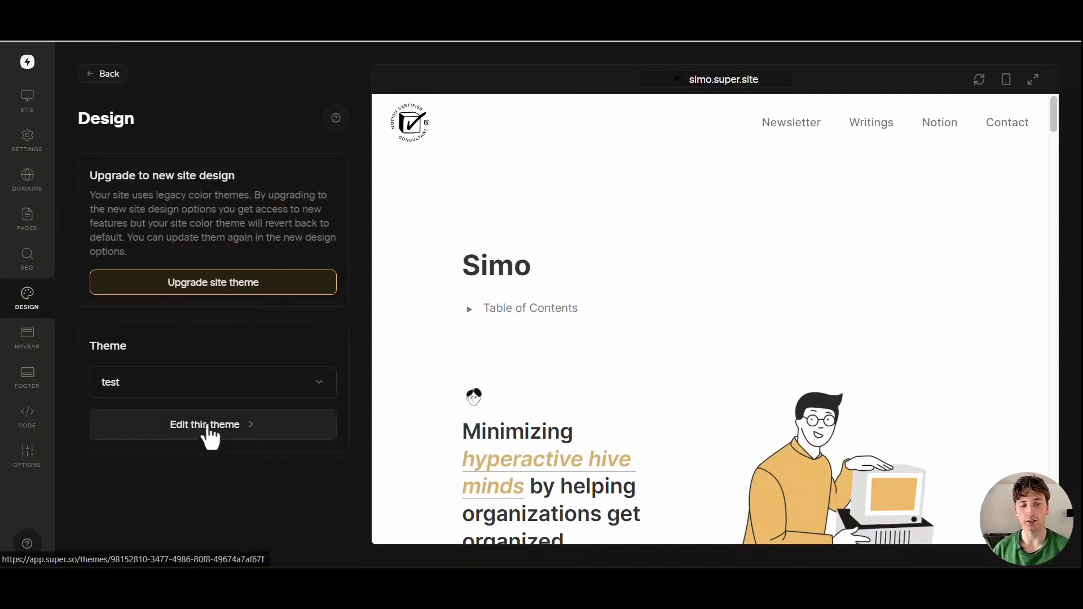
click(180, 384)
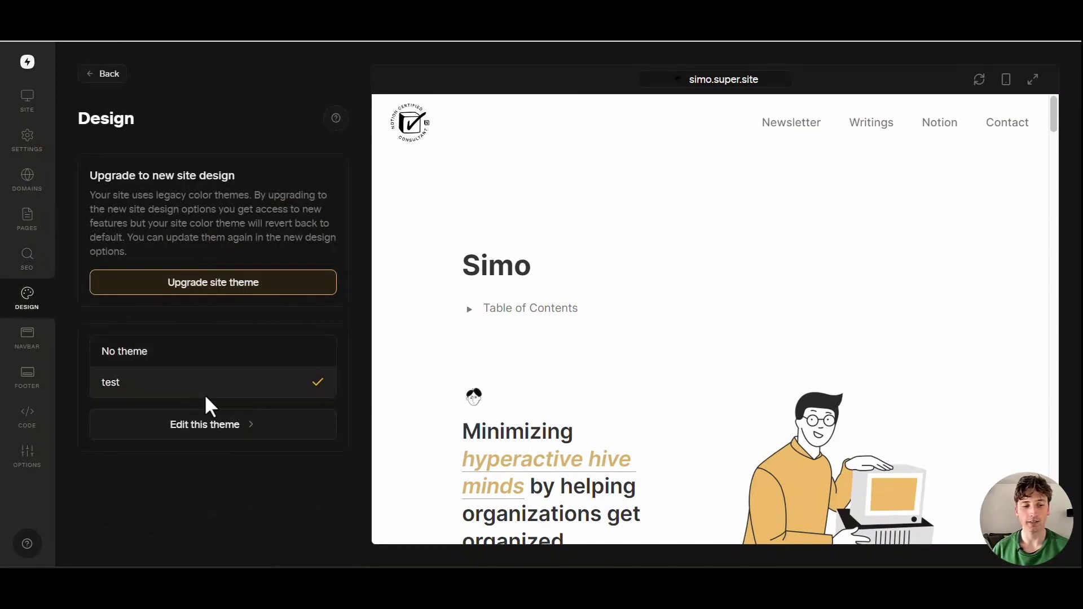
click(220, 310)
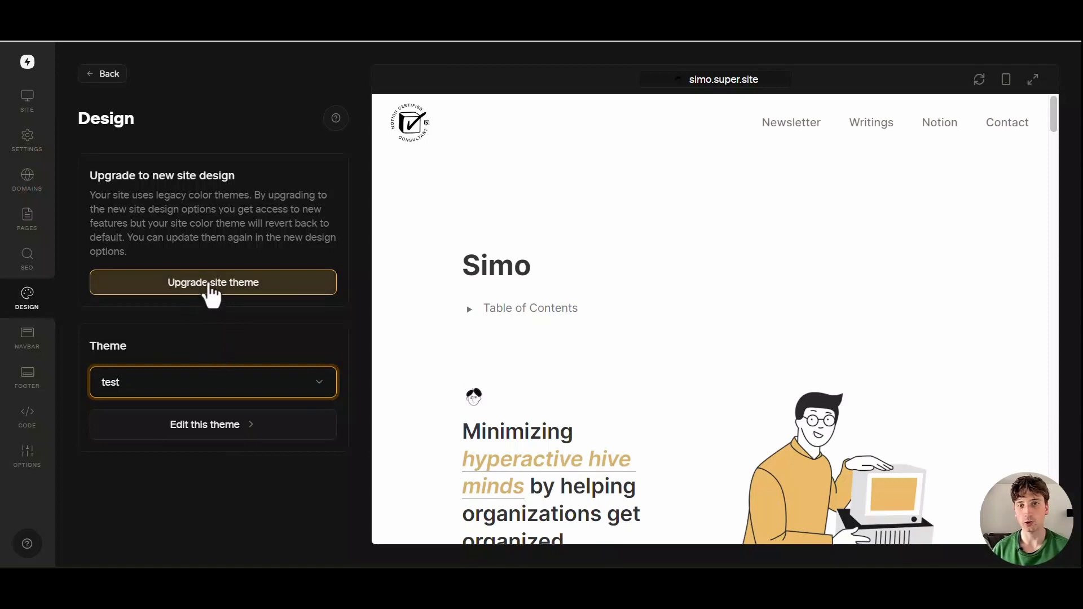
click(212, 292)
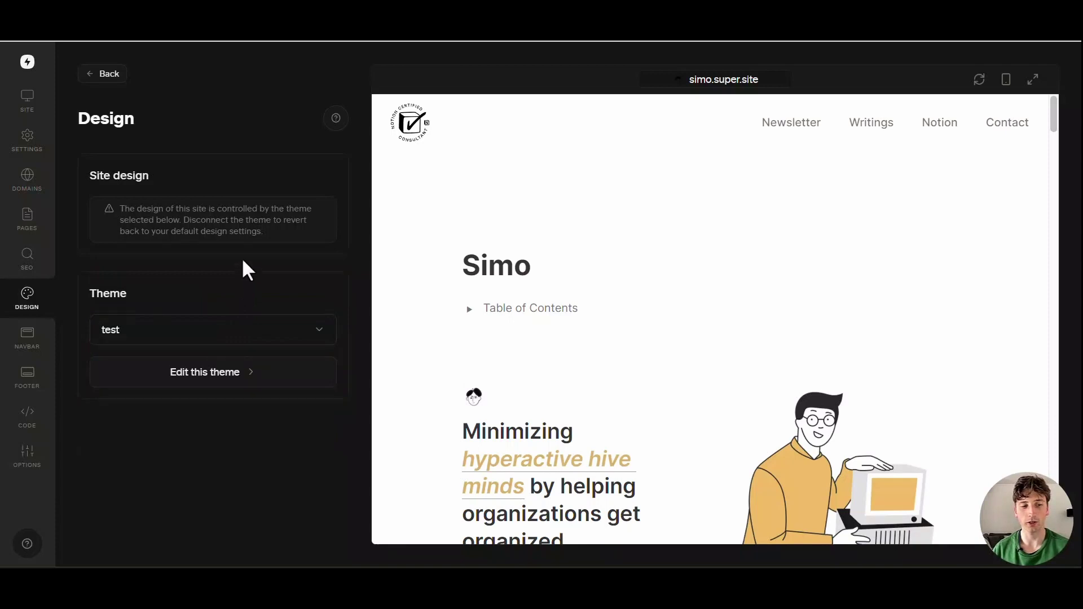
- Edit the colors of the test theme, setting its default color mode to Dark, and check the site preview
click(176, 377)
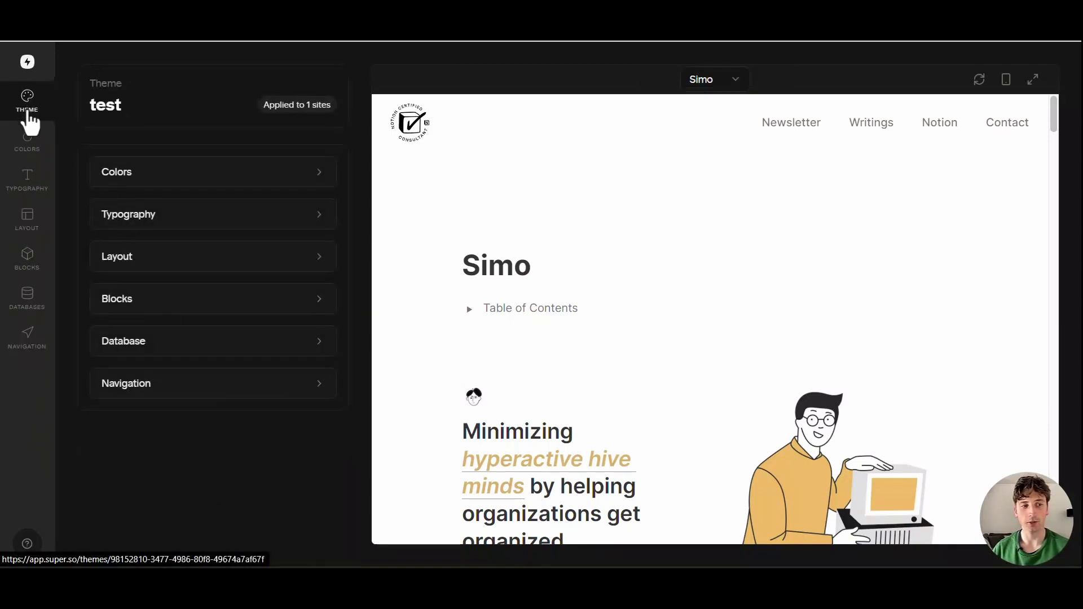
click(186, 179)
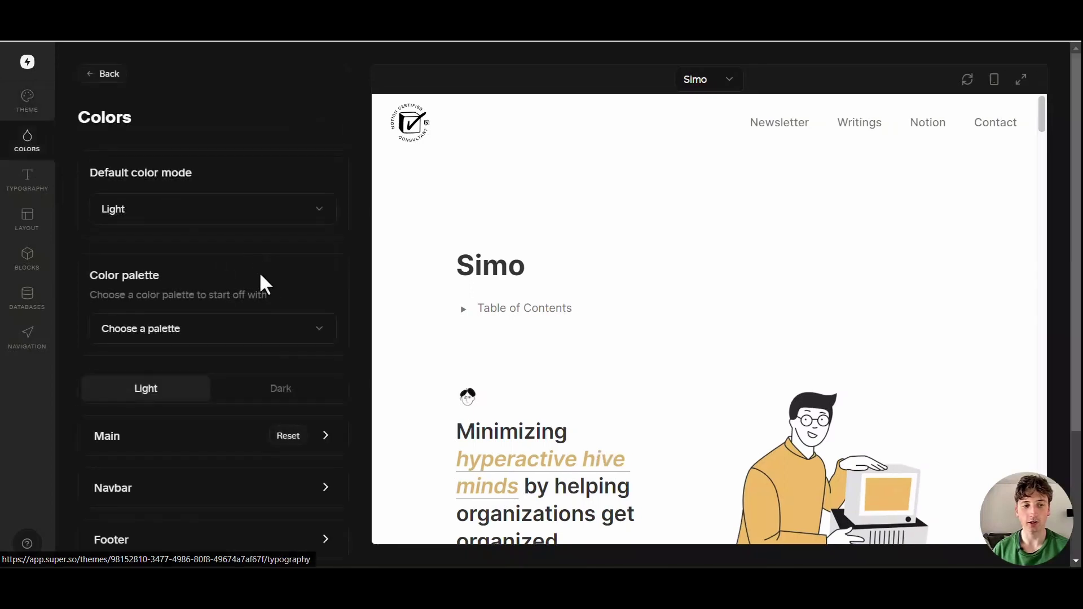
scroll(248, 226, down, 2)
click(234, 136)
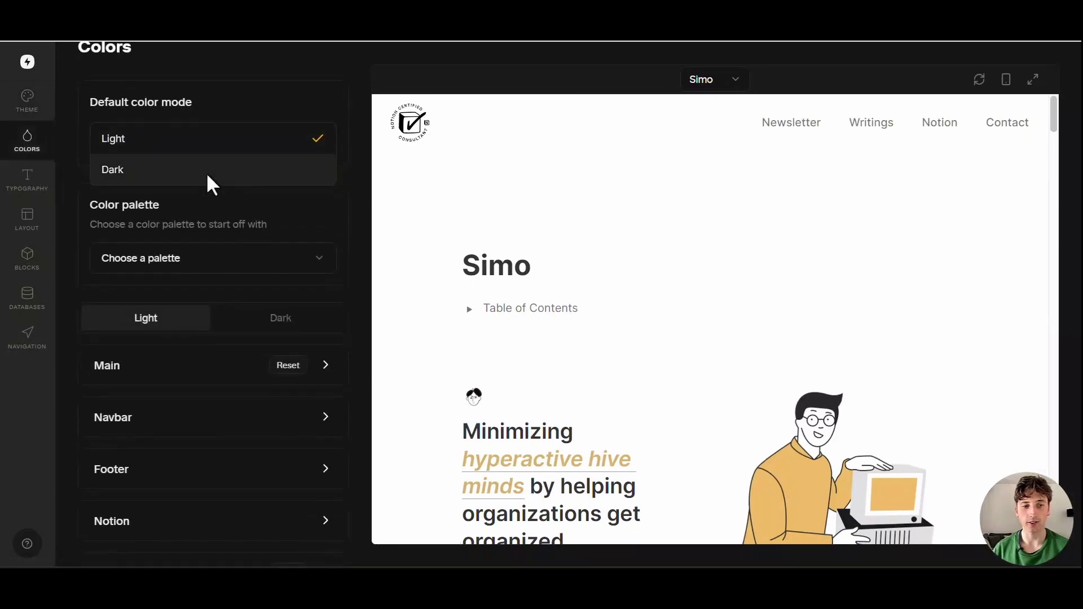
click(209, 170)
scroll(572, 357, down, 10)
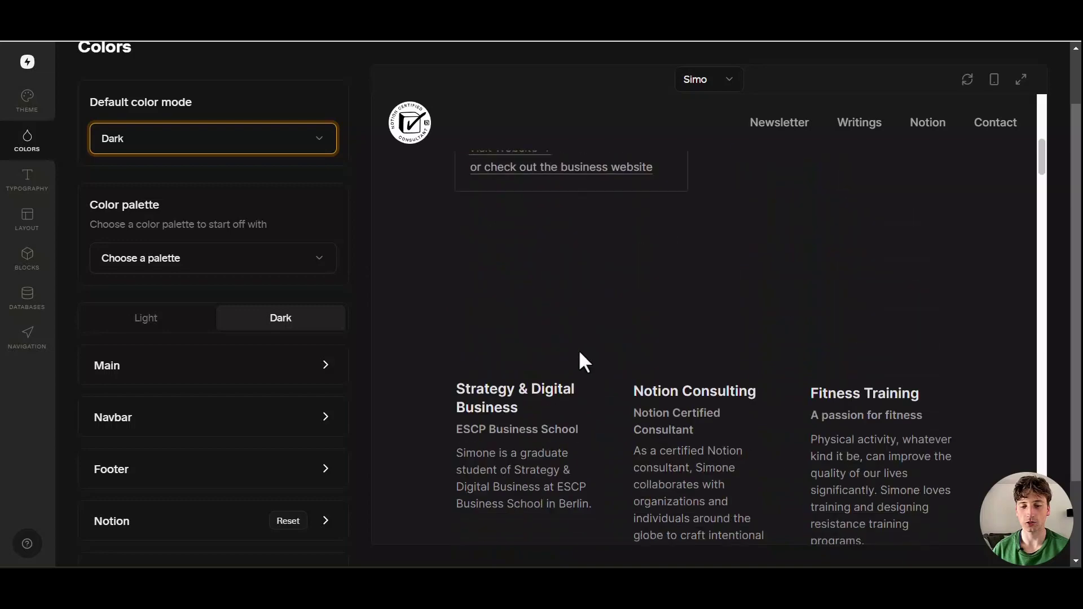
- Set the default color mode to Light, try the Ice color palette, and switch the palette back to Default
key(Up)
click(234, 261)
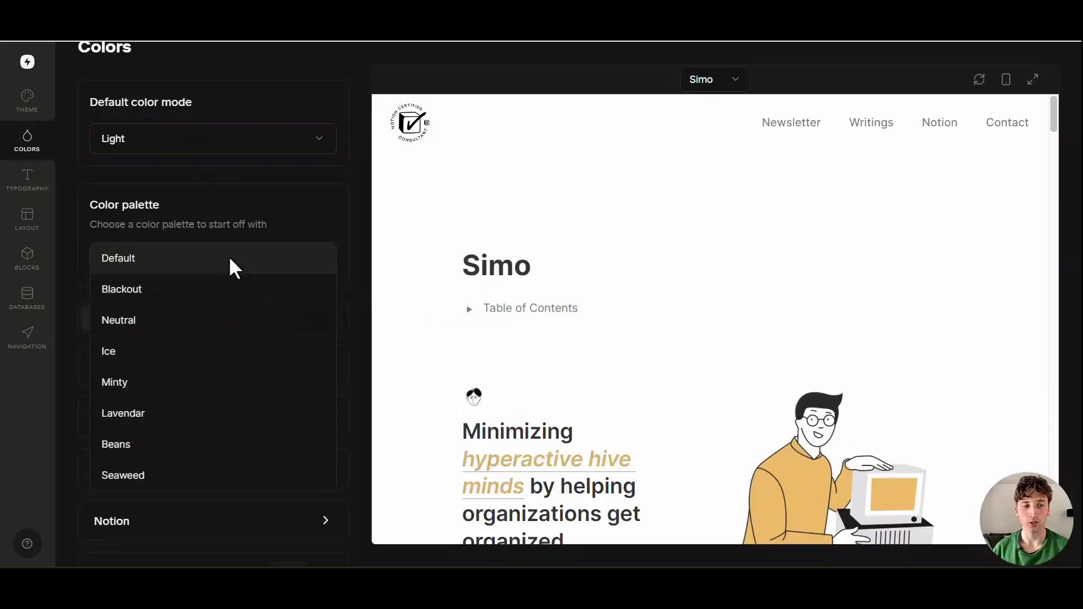
click(192, 351)
scroll(652, 174, down, 10)
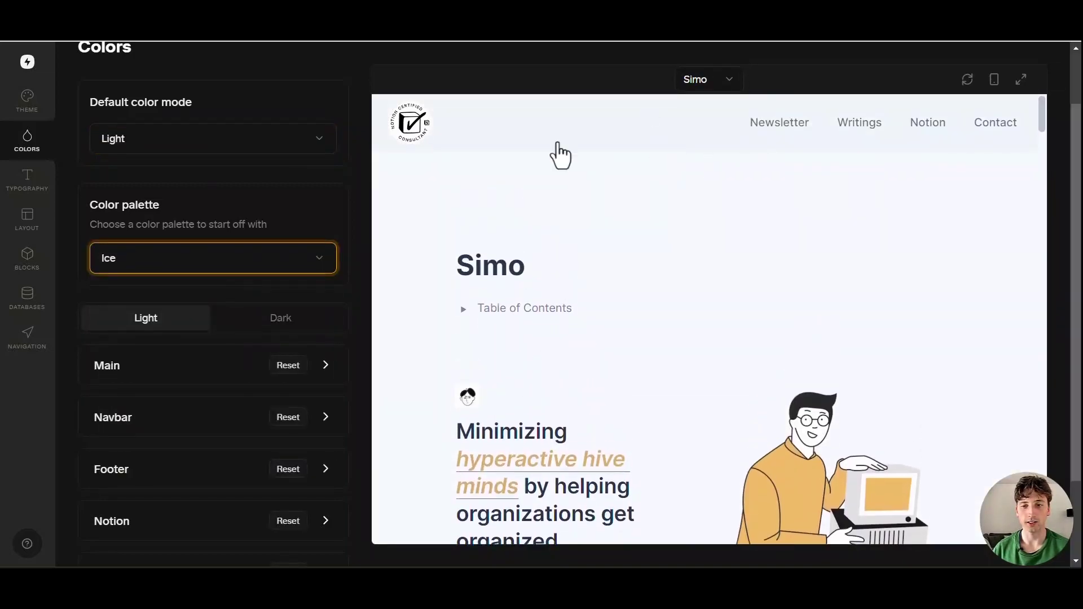
key(Up)
- Inspect the Main color options of the light mode, including the color picker for the checkbox background
scroll(218, 270, down, 2)
click(218, 271)
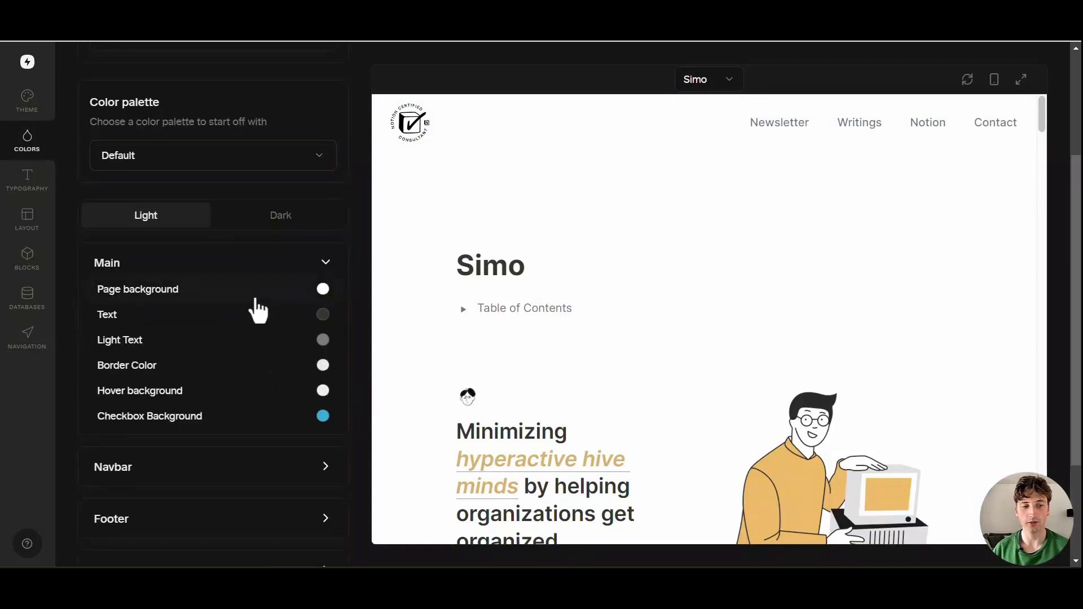
scroll(300, 235, down, 1)
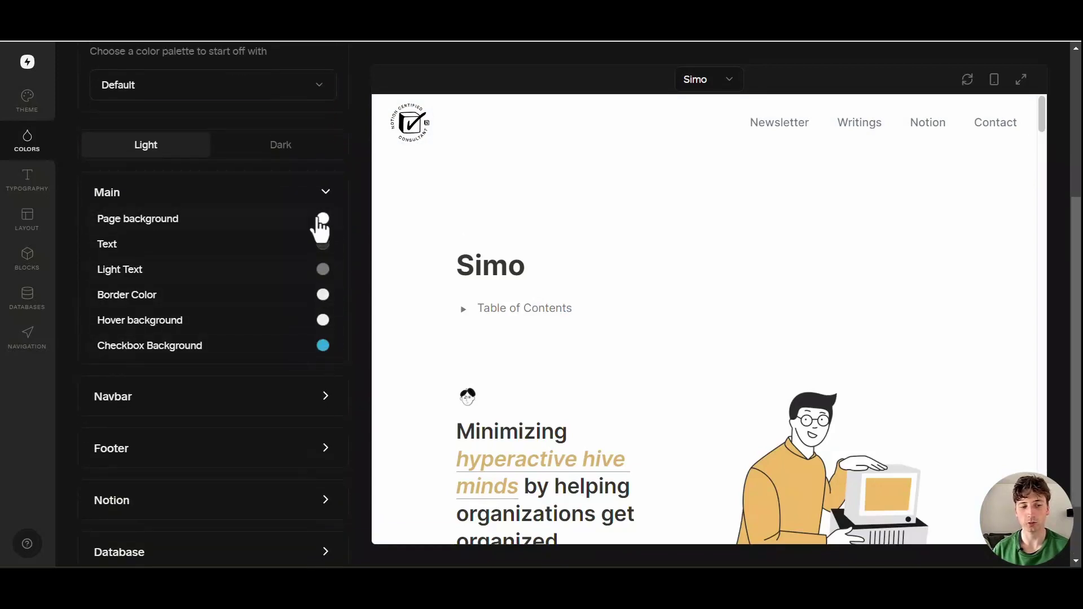
scroll(322, 222, down, 1)
click(323, 264)
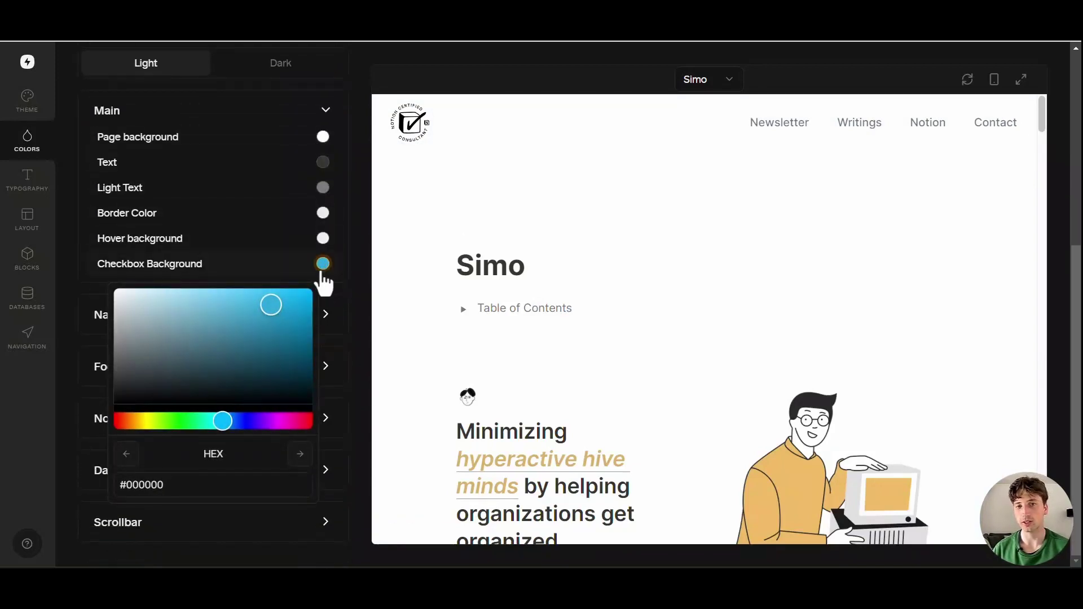
click(335, 286)
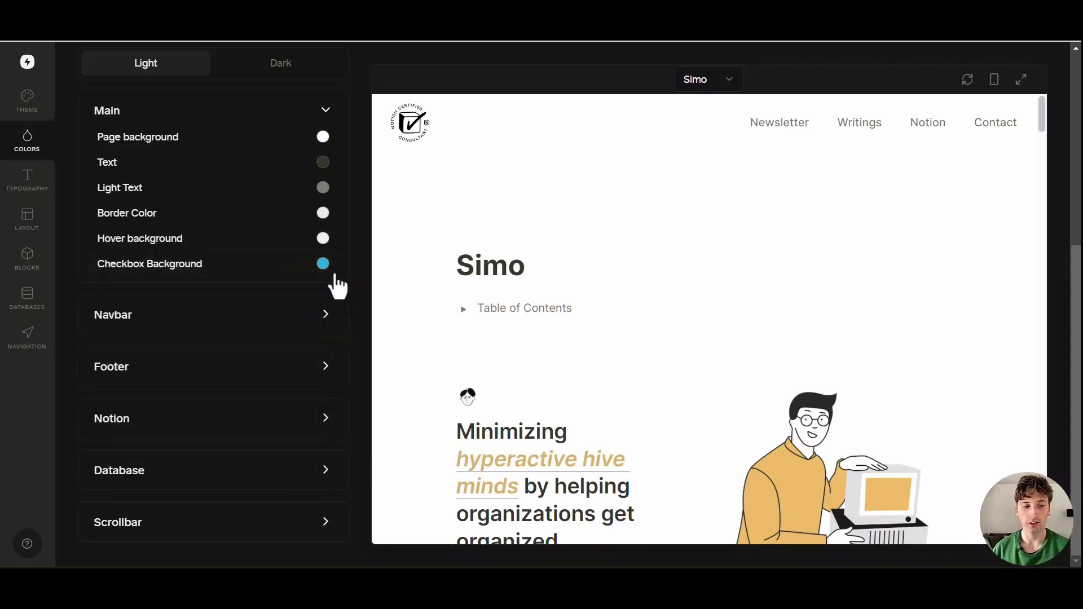
- Inspect the Navbar and Footer color options and look through the site preview down to the end of the page
click(320, 316)
scroll(329, 320, down, 1)
scroll(329, 321, down, 1)
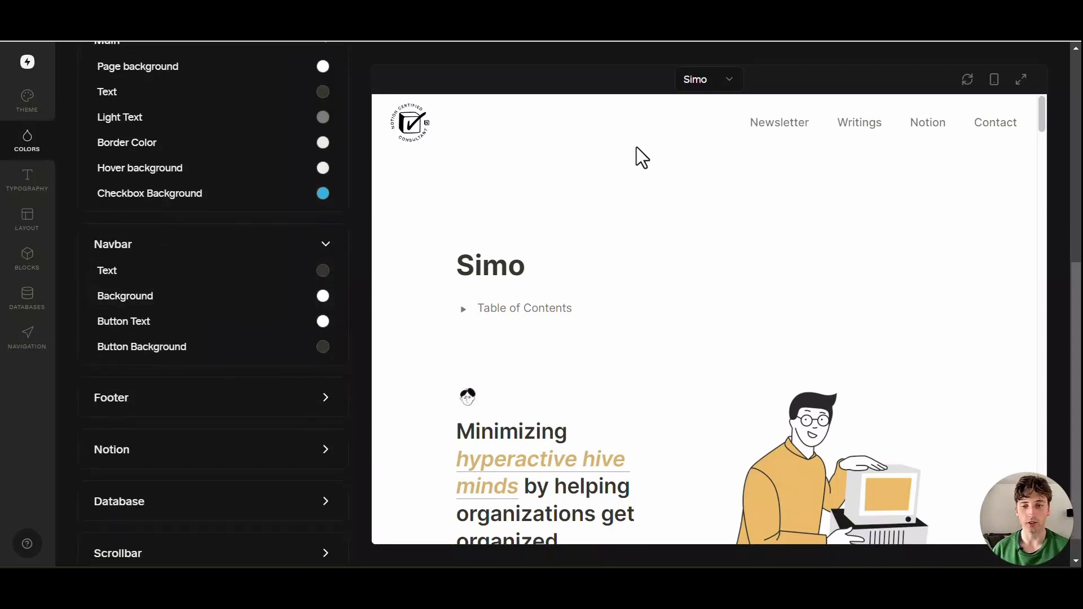
scroll(299, 314, down, 1)
click(304, 364)
scroll(496, 316, down, 5)
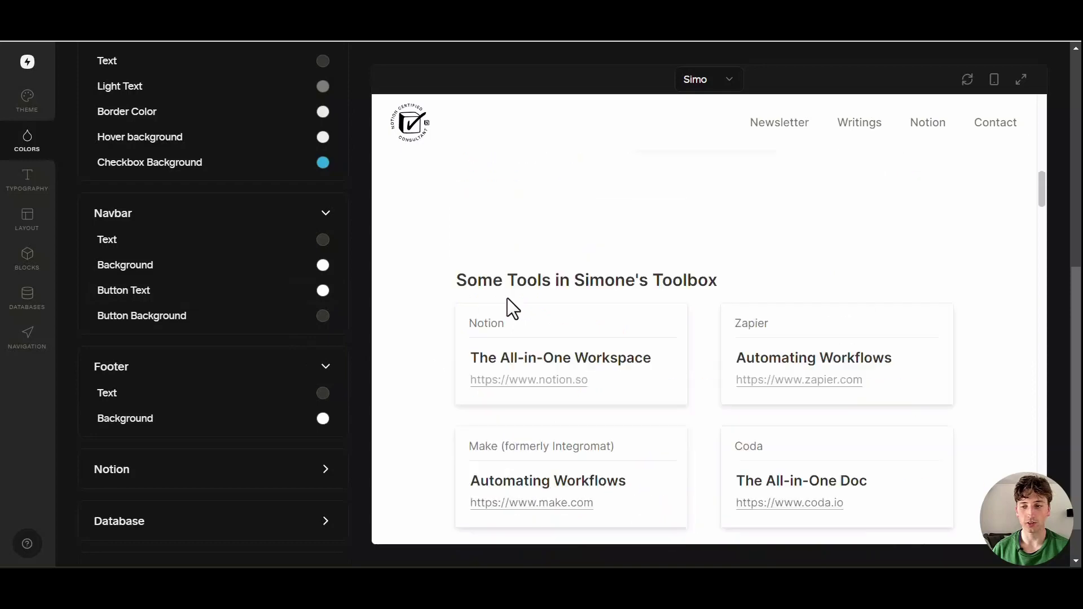
scroll(506, 298, down, 5)
scroll(1027, 245, down, 15)
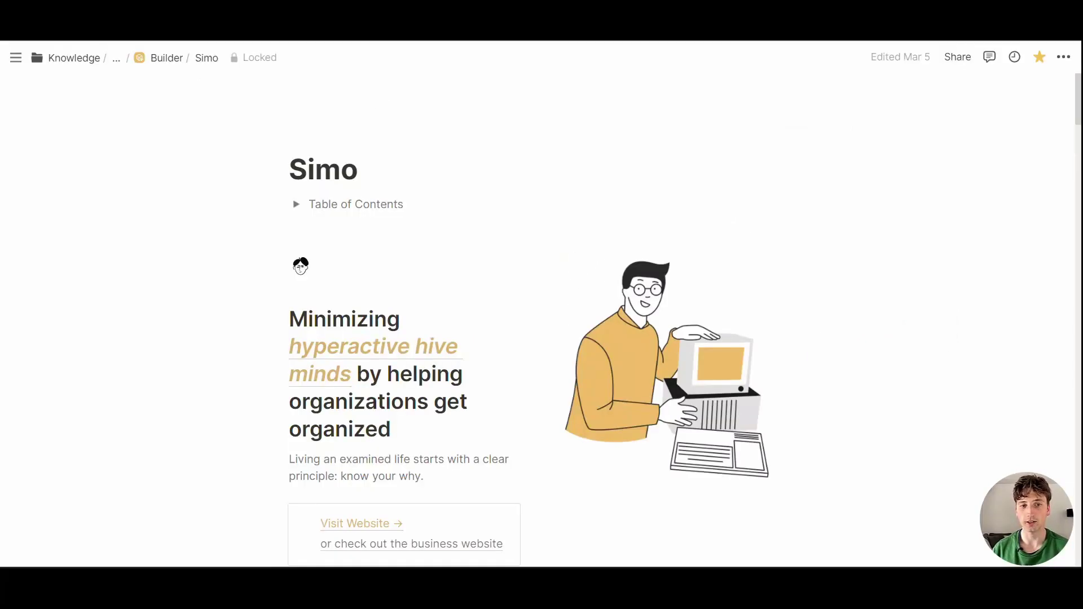
- Switch to the source Notion page and look through its content down to the closing contact section
scroll(507, 290, down, 15)
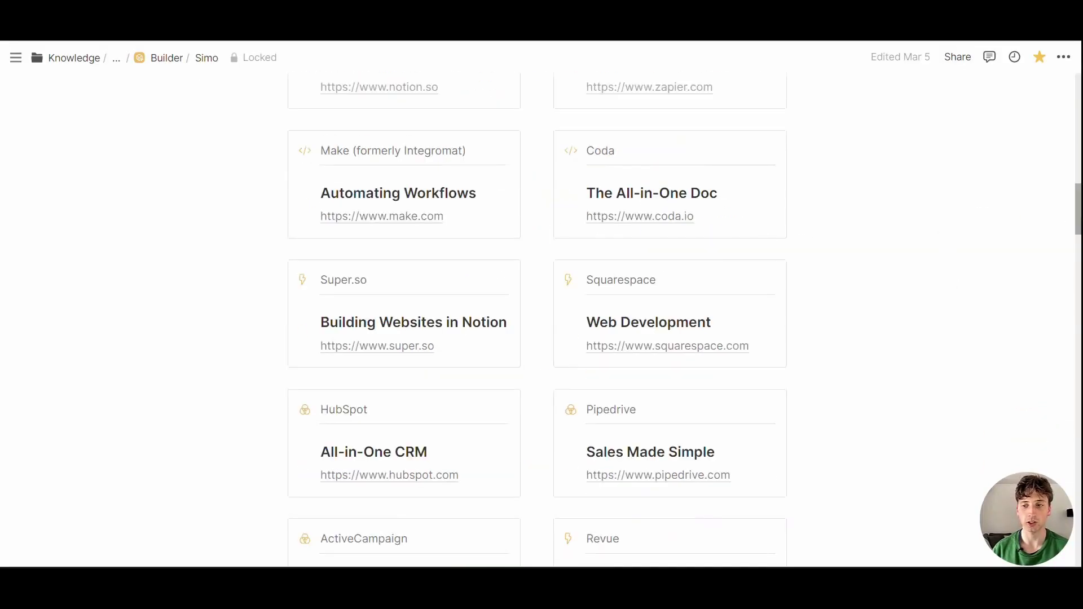
drag(1076, 209, 1076, 541)
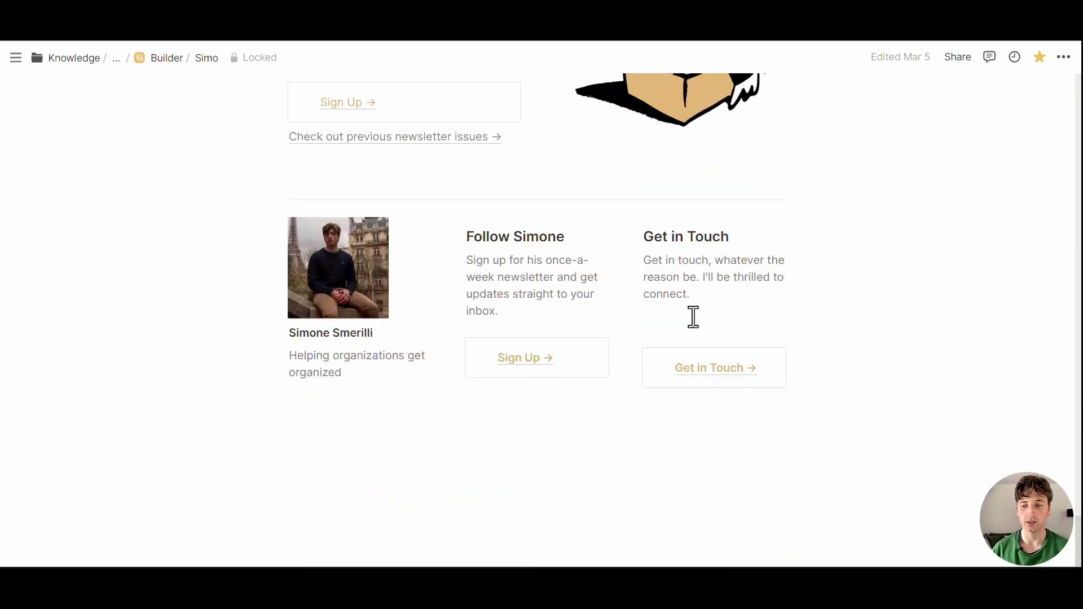
scroll(670, 293, up, 1)
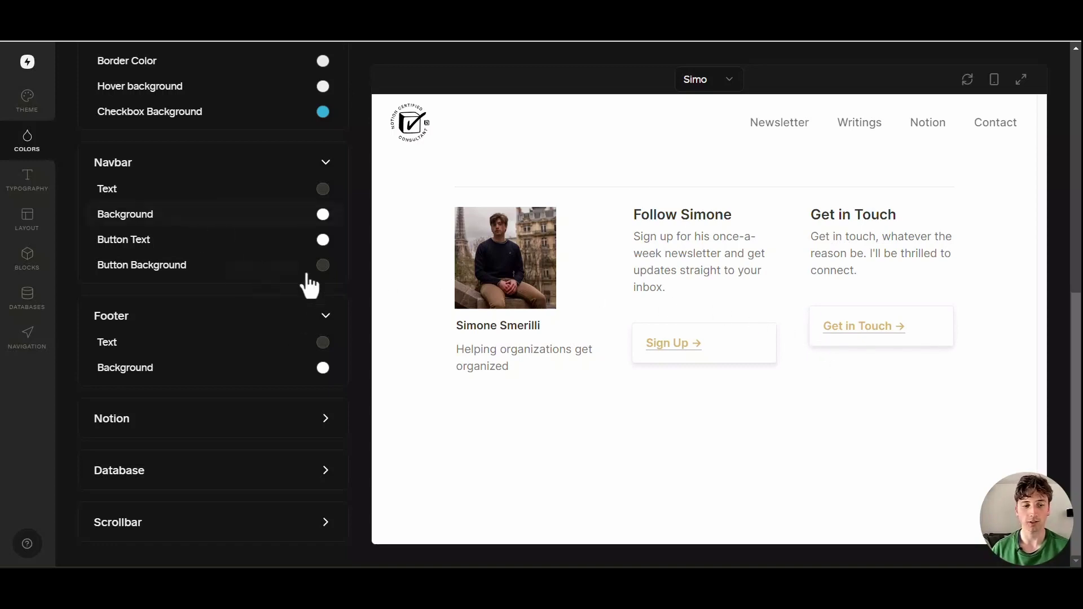
- Inspect the Notion and Database color options and look at the article cards in the site preview
click(314, 427)
scroll(316, 423, down, 4)
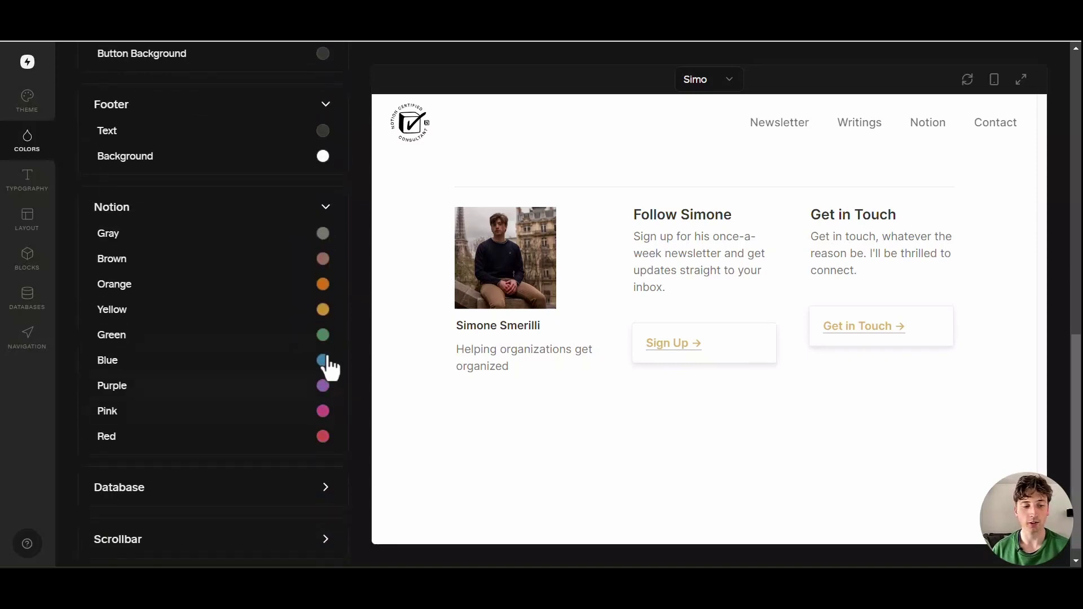
click(318, 474)
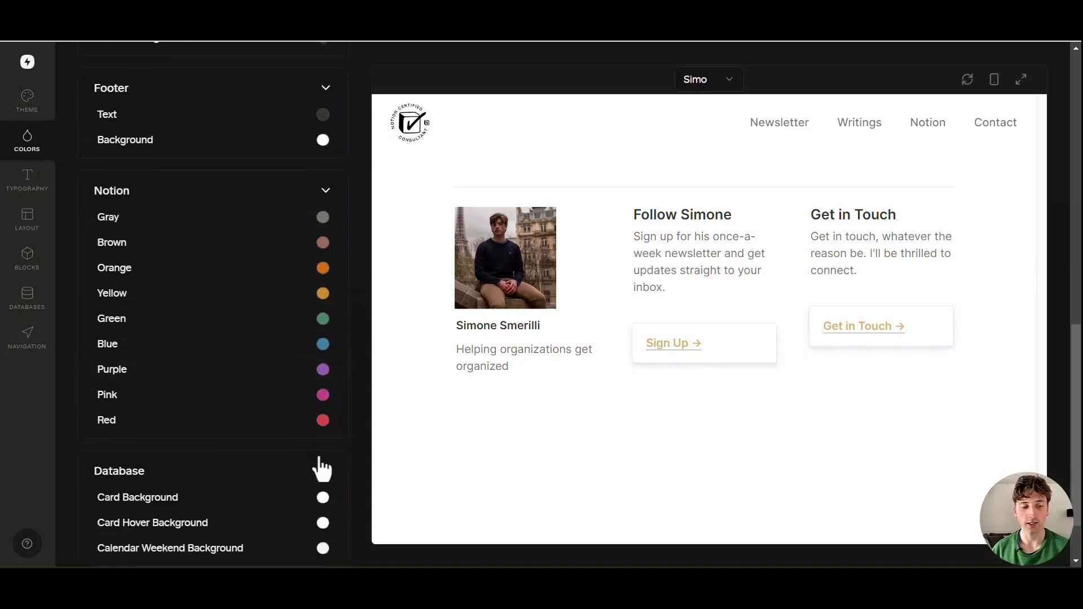
scroll(320, 445, down, 2)
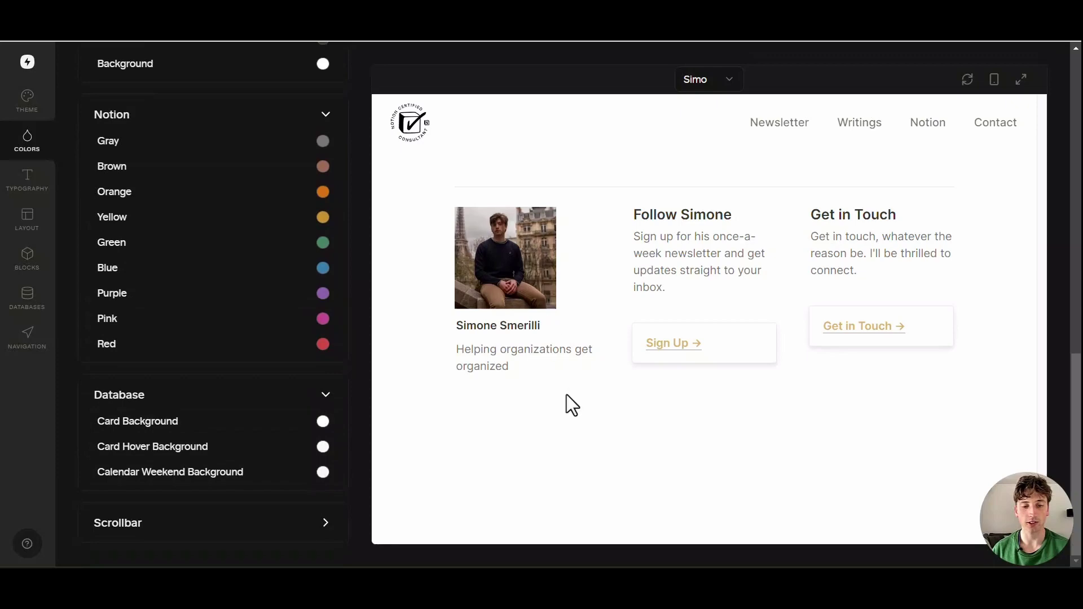
scroll(564, 390, up, 15)
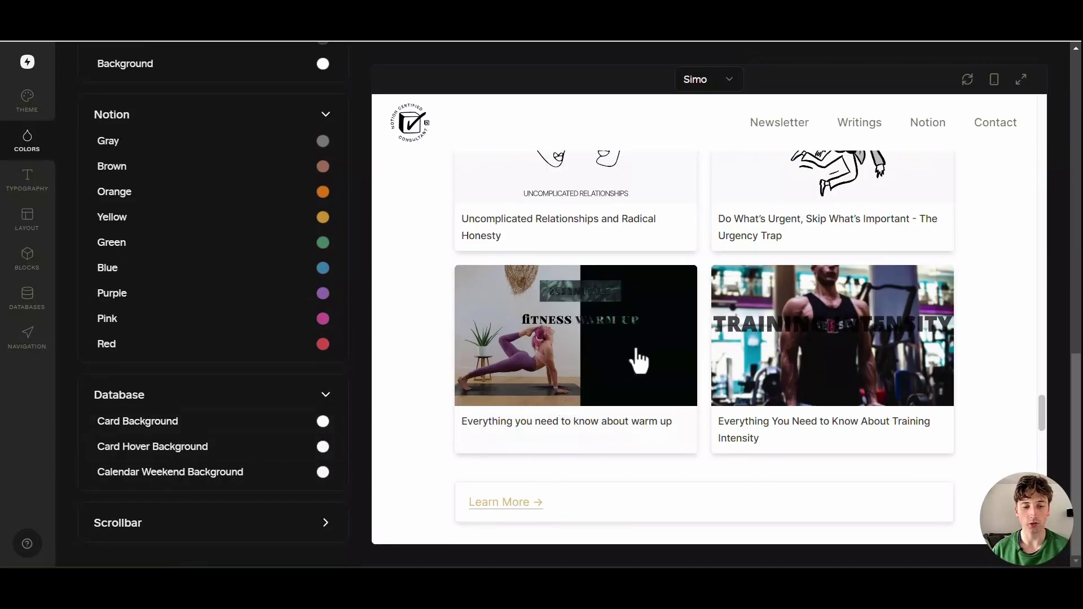
- Expand the Scrollbar color options and try #c1c1c1 as the scrollbar background color
click(272, 525)
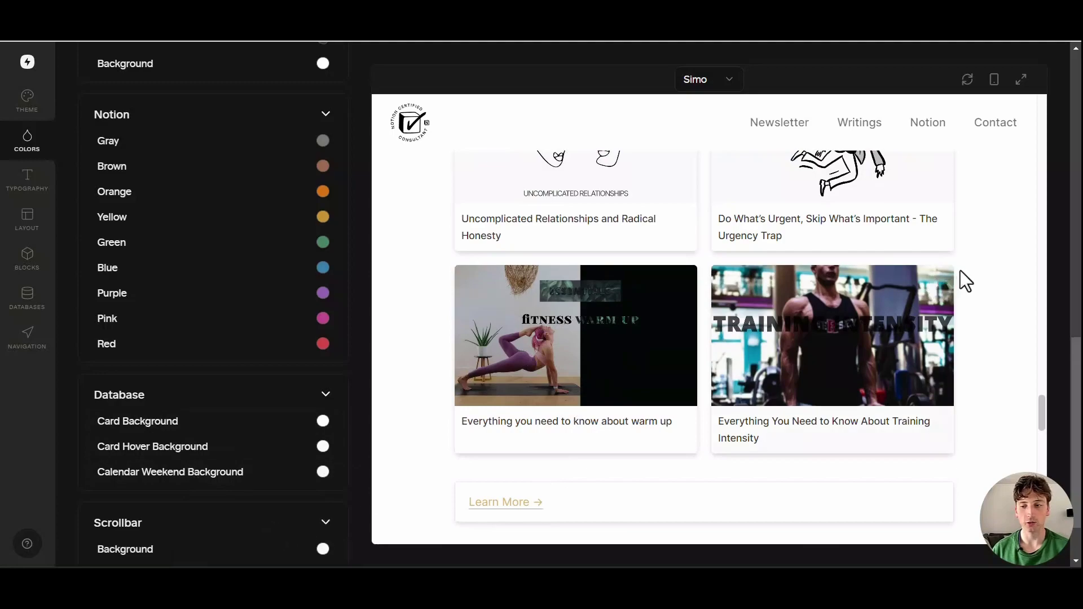
drag(1042, 420, 1037, 387)
scroll(271, 417, down, 1)
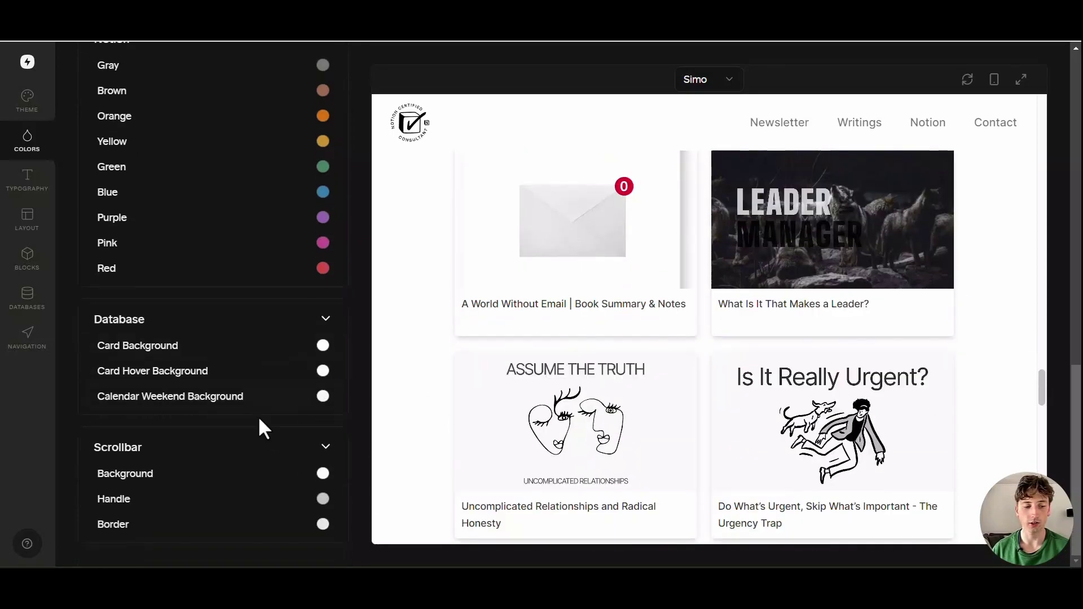
click(322, 474)
drag(187, 327, 80, 225)
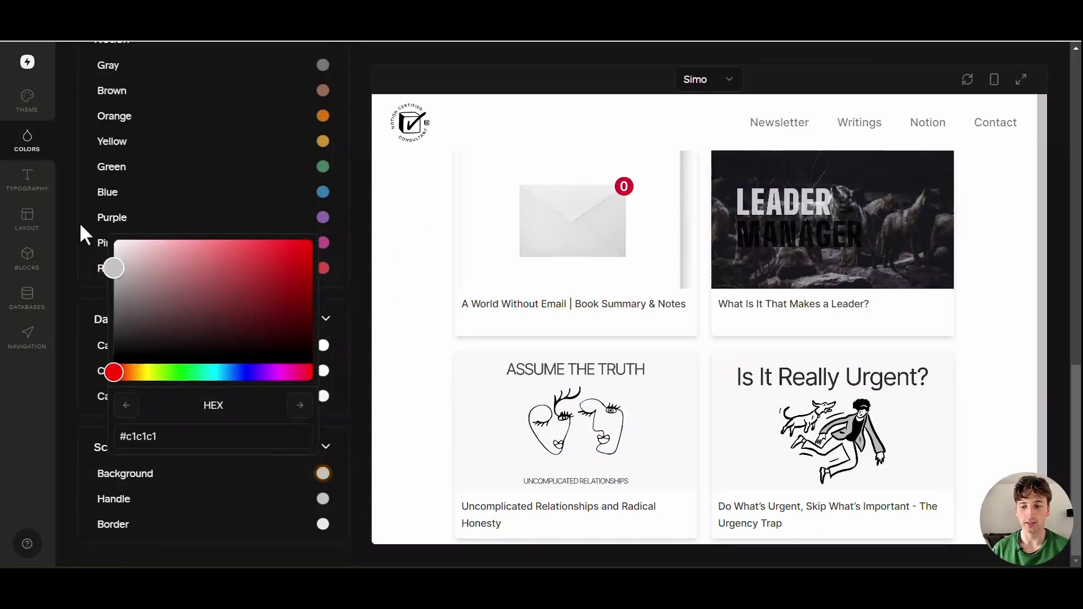
- Set the scrollbar handle color to #880505 and try #581414 as the scrollbar border color
click(323, 499)
click(216, 320)
click(305, 320)
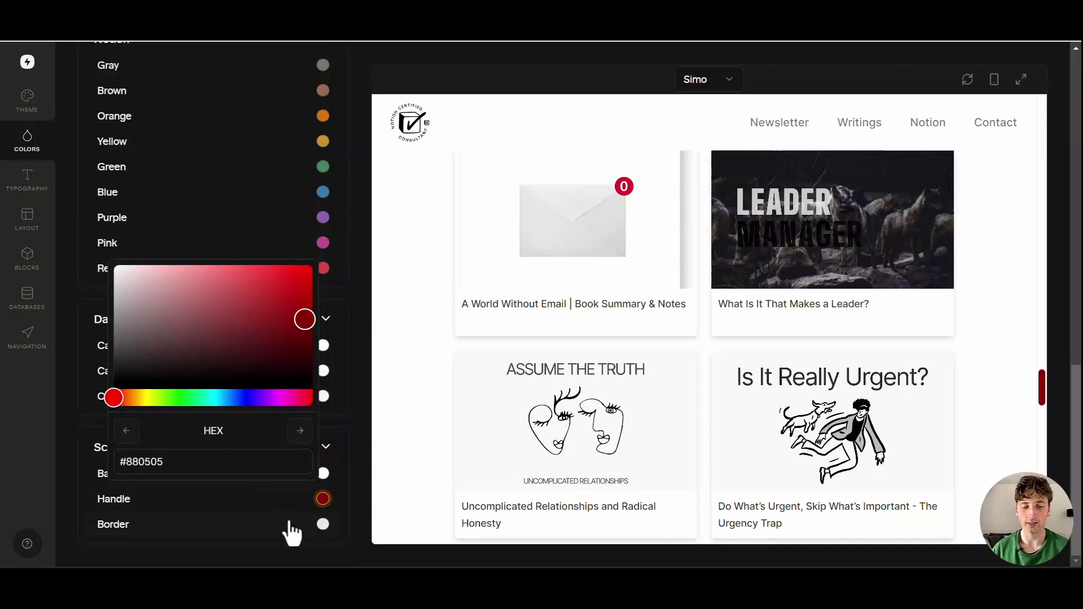
click(323, 524)
drag(151, 375, 266, 366)
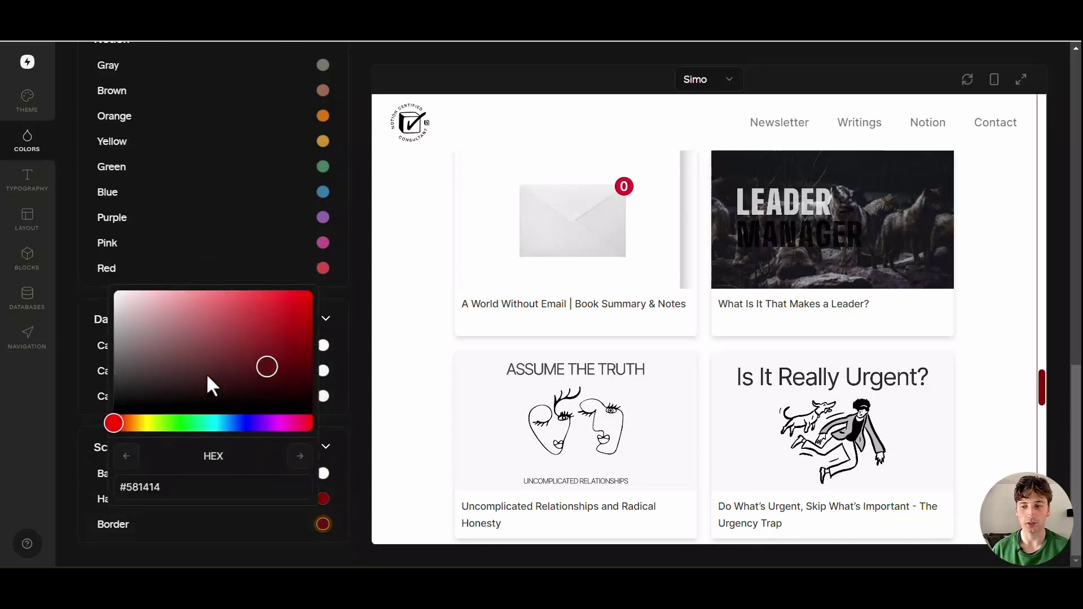
click(153, 371)
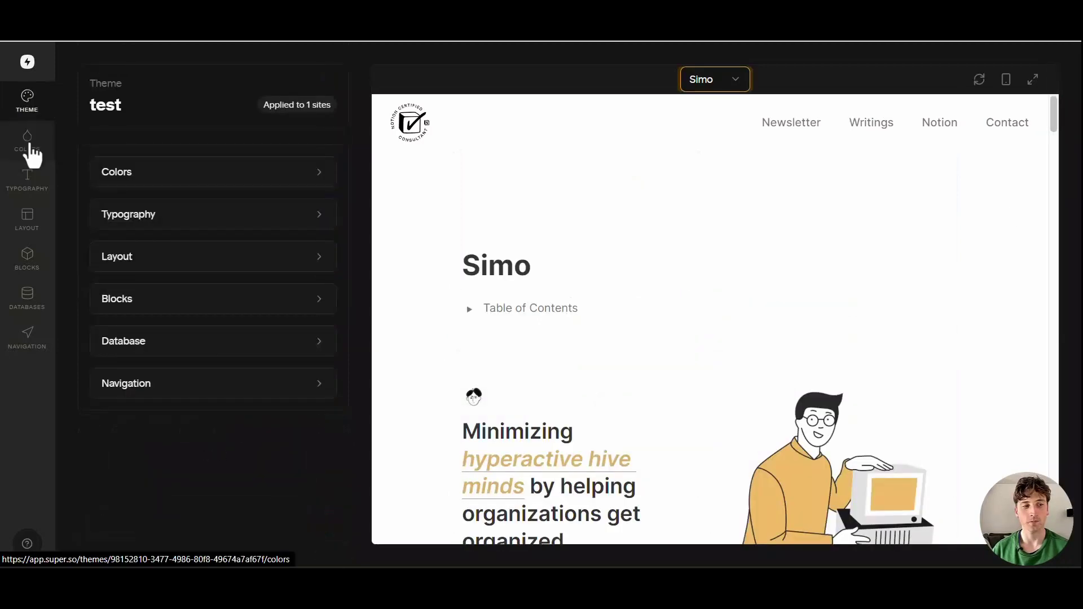
- Look over the theme's color and typography settings, including the fonts available as primary font
click(24, 148)
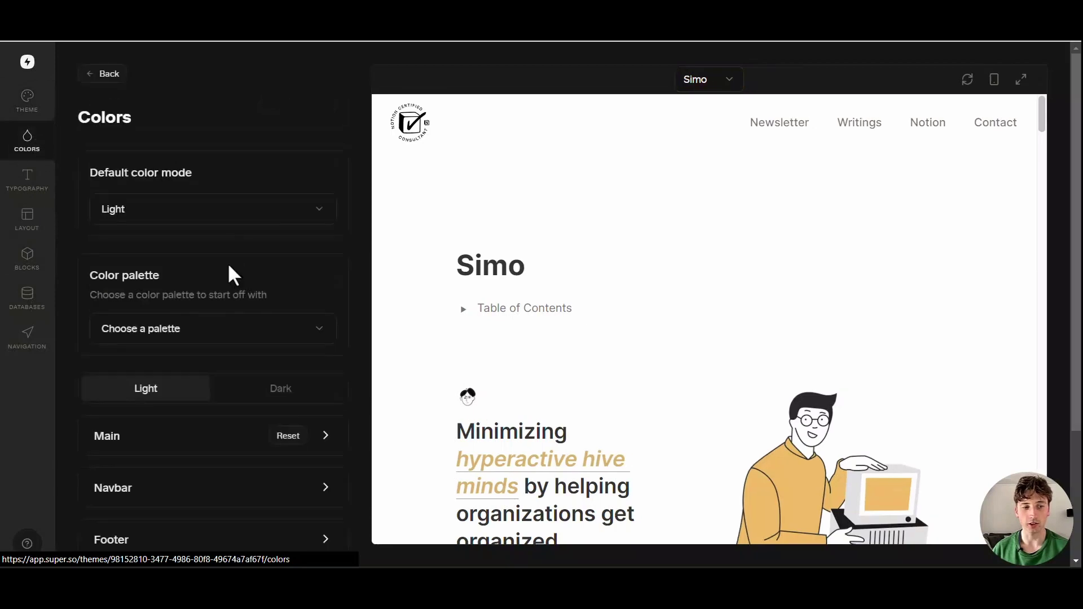
scroll(228, 299, down, 3)
click(29, 183)
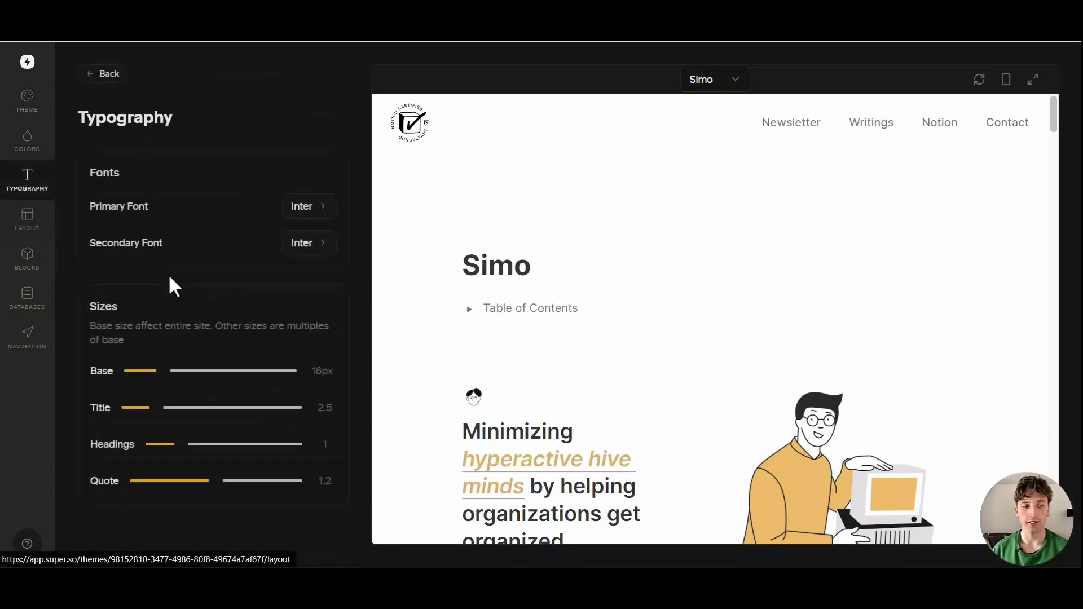
click(307, 207)
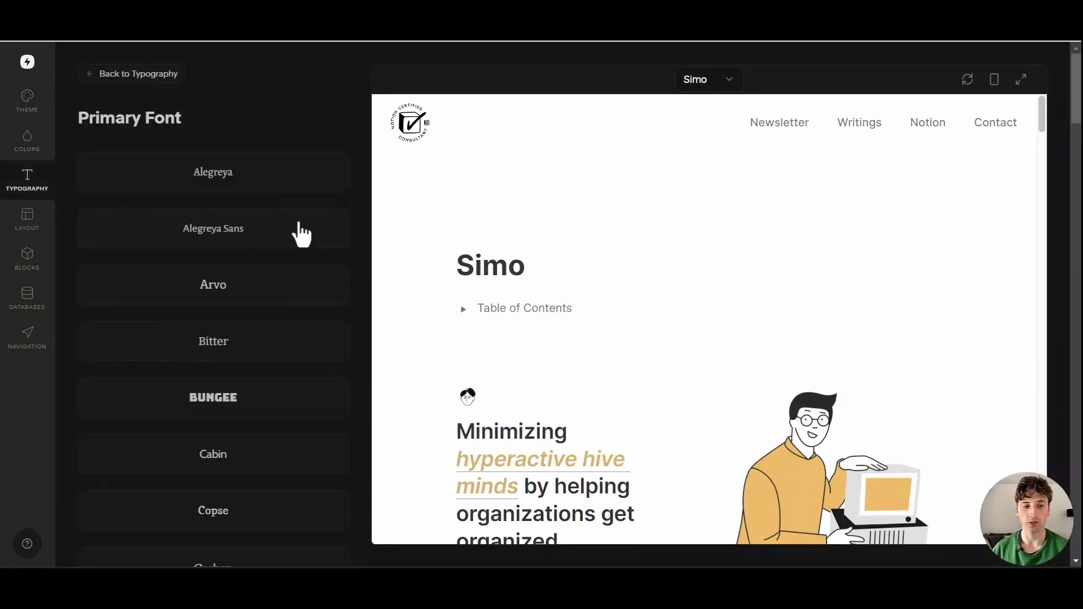
- Look over the theme's layout, database and navigation settings, and return to the site overview
click(29, 223)
click(27, 298)
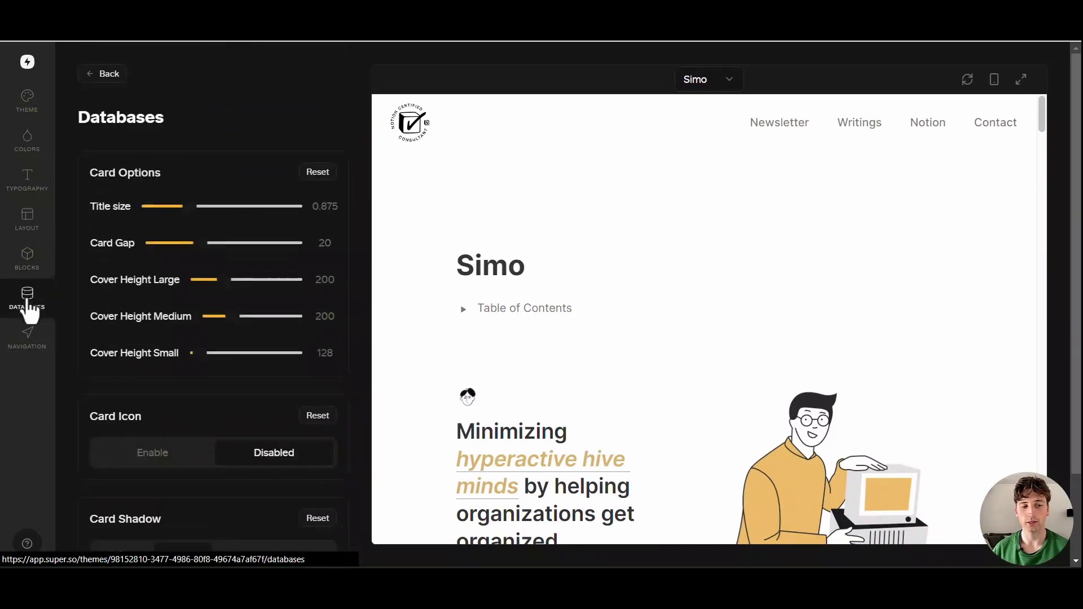
click(28, 341)
key(Escape)
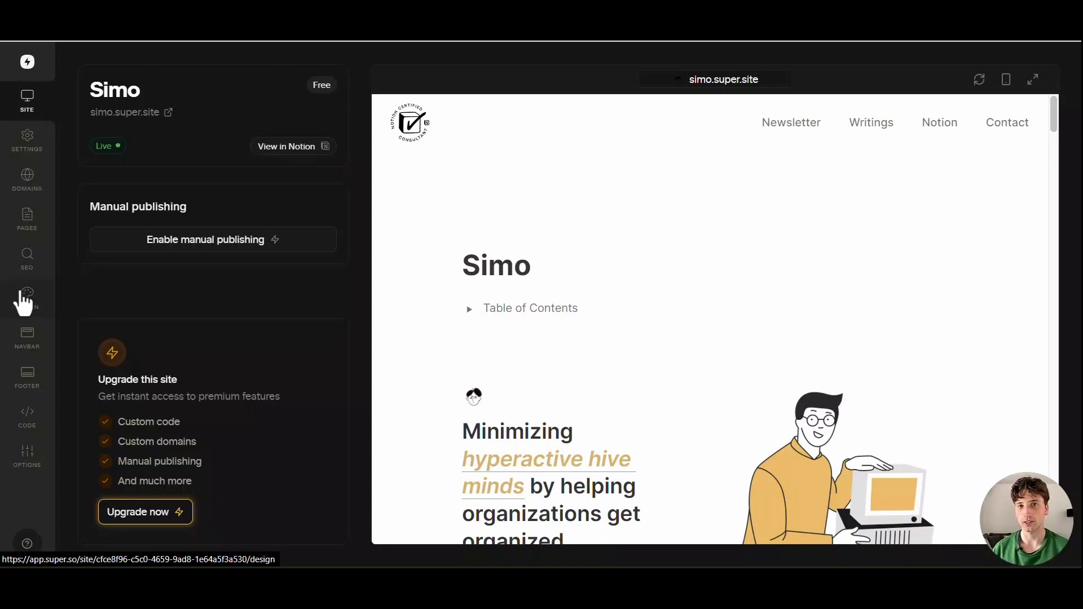
- Open the site's navbar settings and try the Default, Simple and Balanced navbar types
click(25, 335)
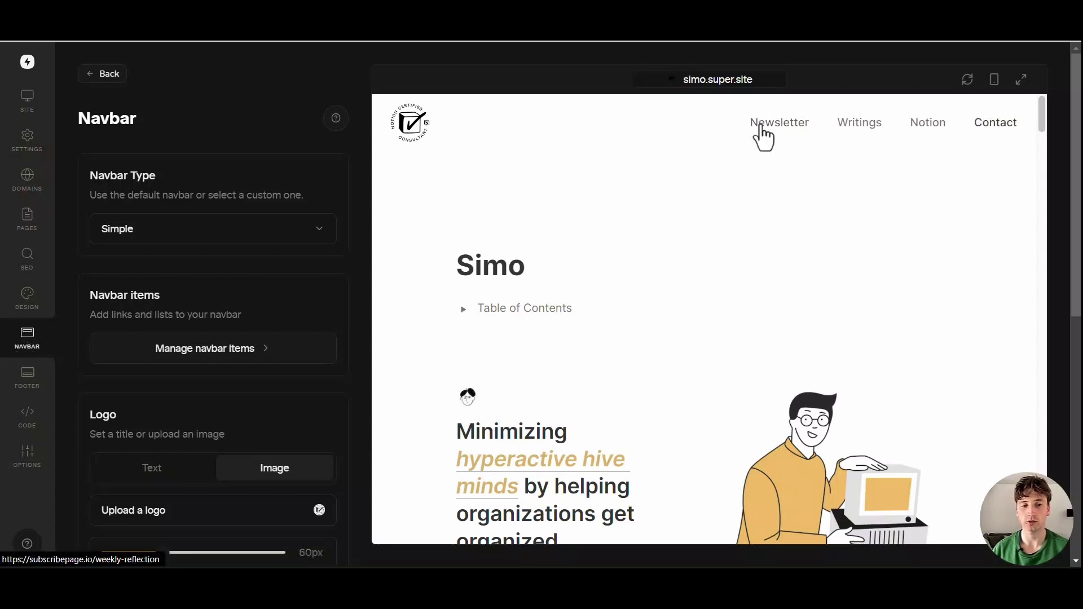
click(243, 231)
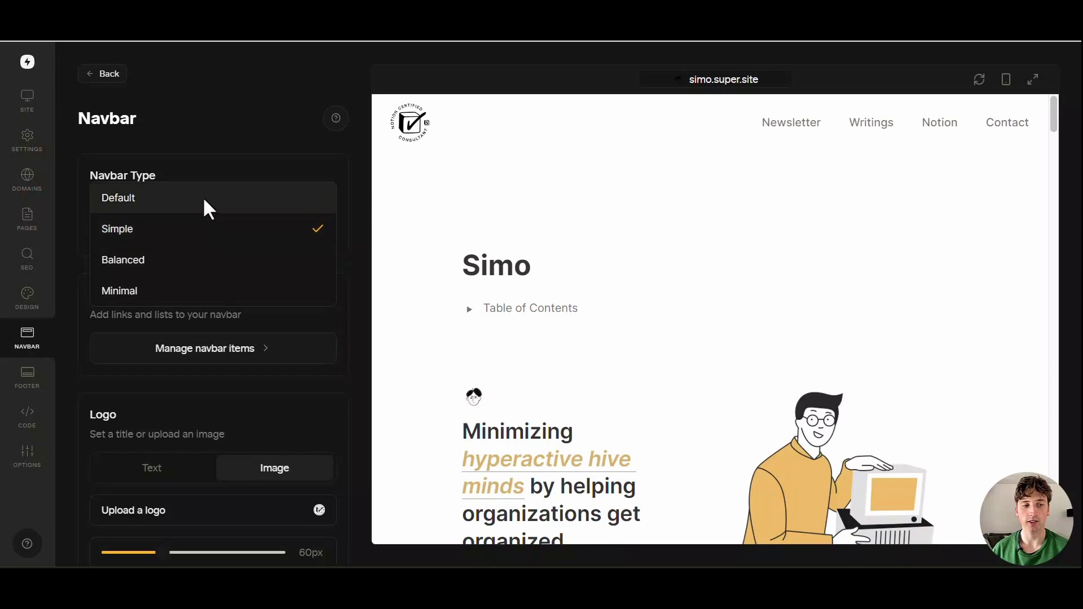
click(170, 208)
click(222, 230)
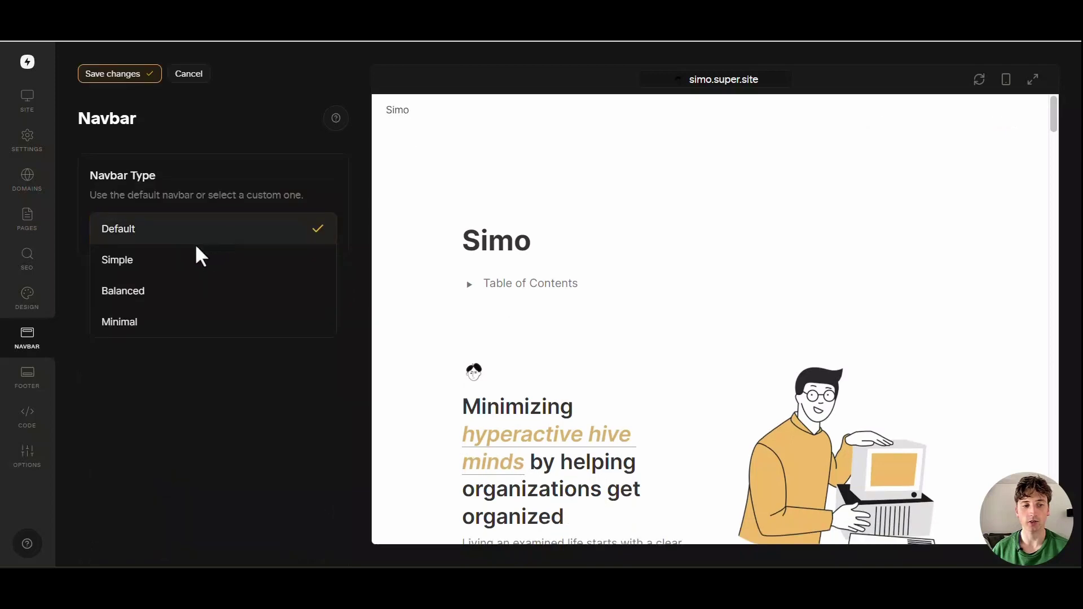
click(187, 258)
click(245, 230)
click(200, 262)
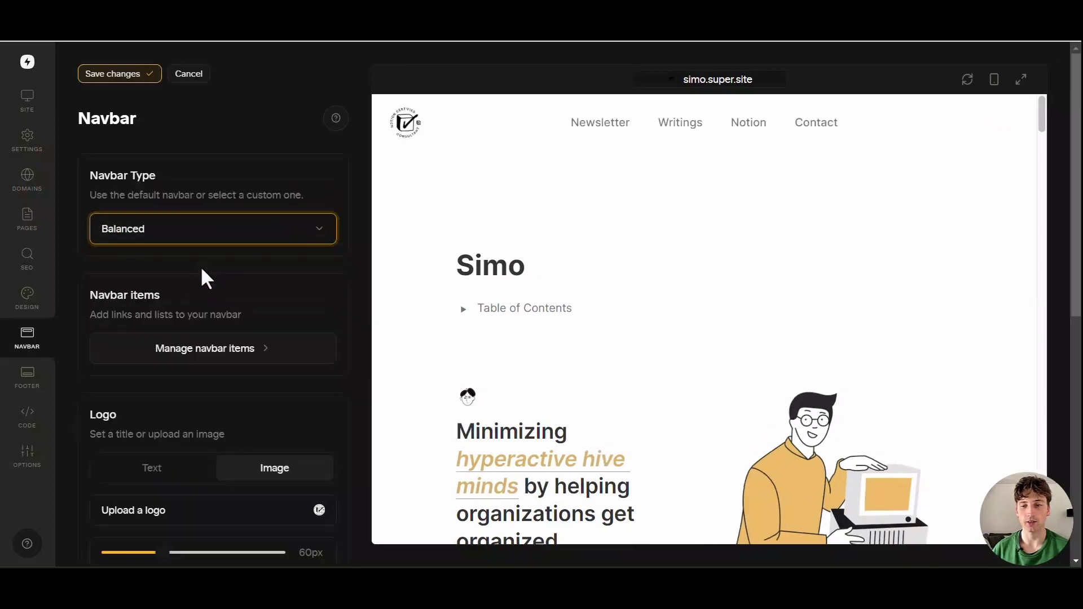
- Try the Minimal navbar type with its menu expanded in the preview, and set the navbar type back to Simple
click(210, 232)
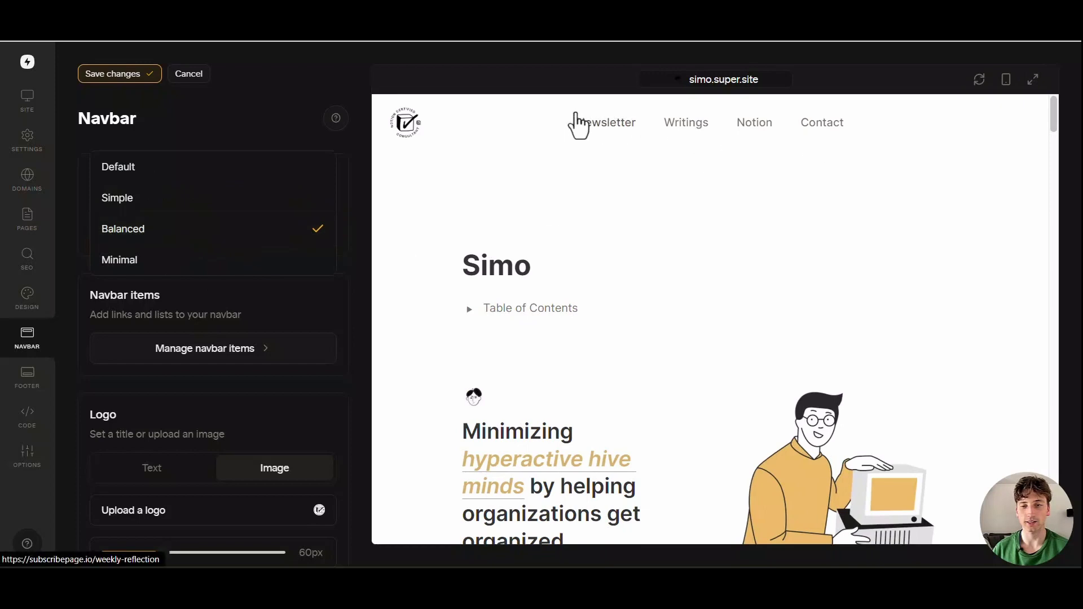
click(188, 258)
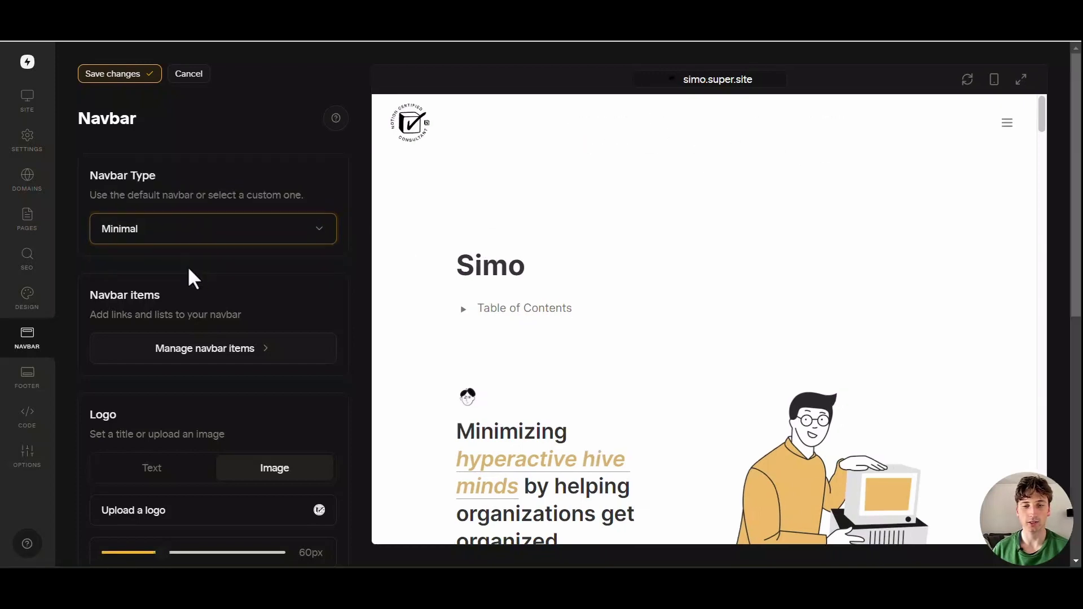
click(1001, 126)
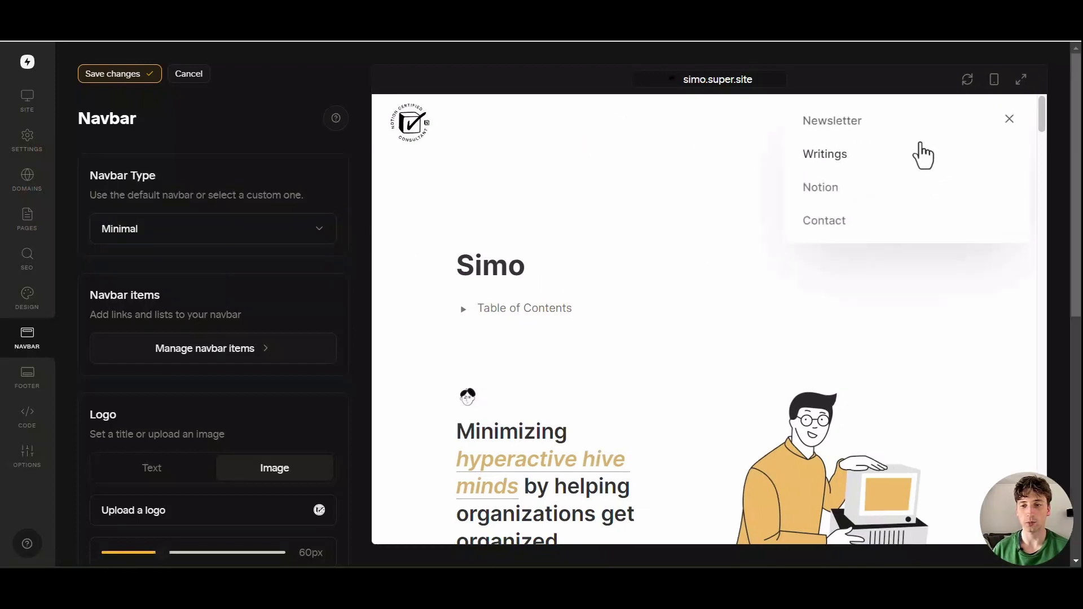
click(217, 228)
click(214, 222)
click(204, 266)
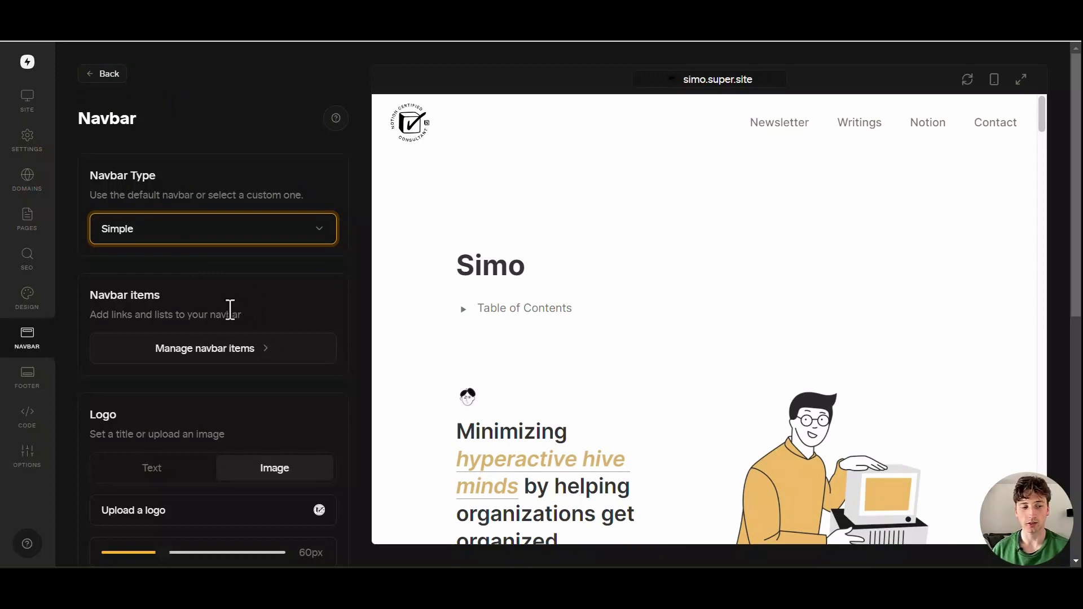
- Open the site's custom code settings and look over the Head, Body and CSS editors
click(35, 422)
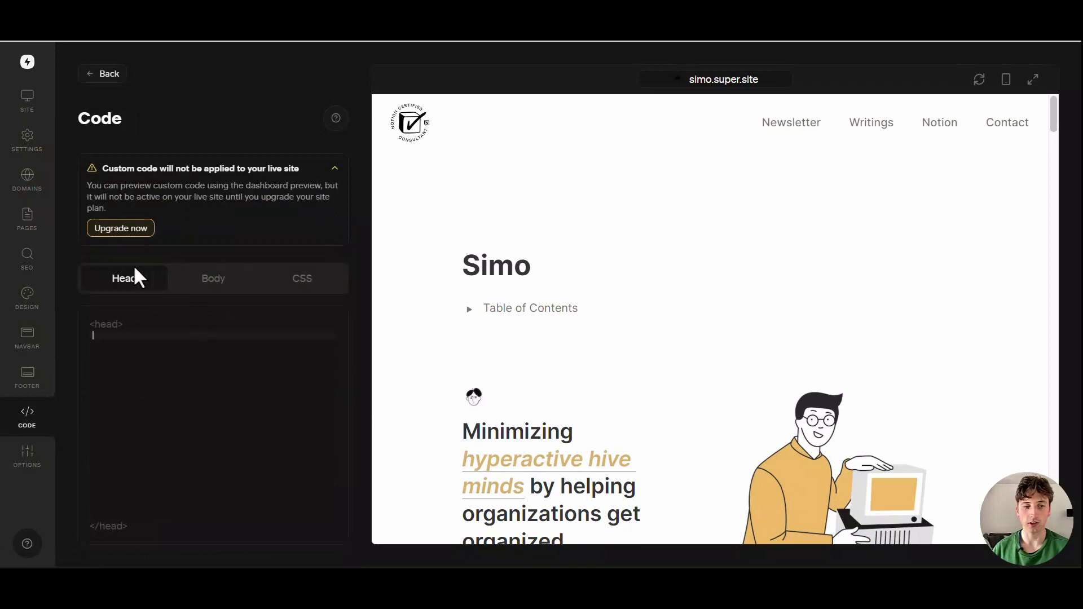
click(148, 347)
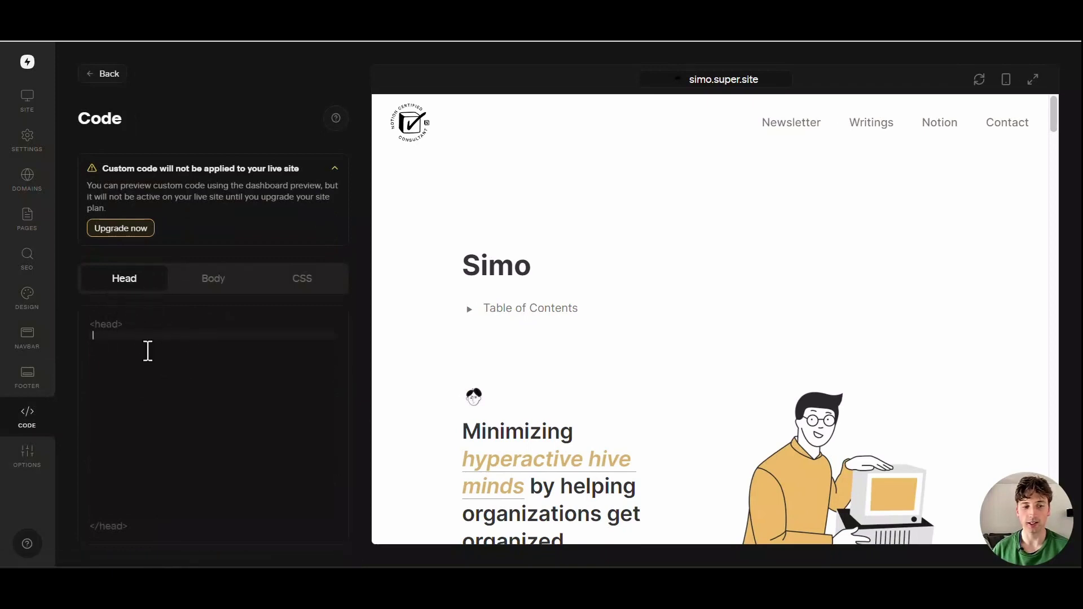
click(279, 287)
click(206, 283)
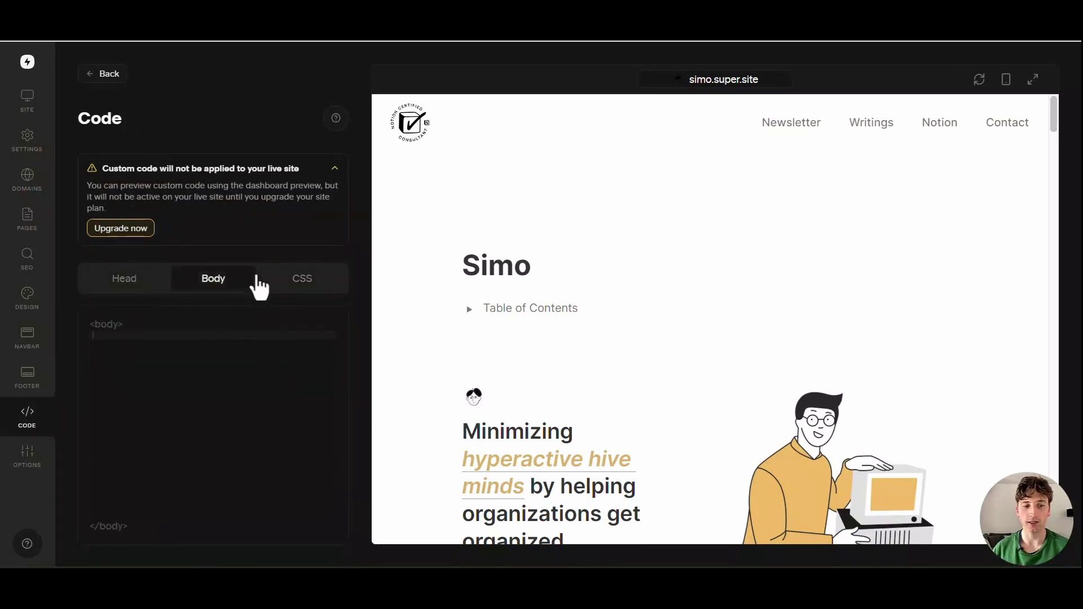
click(289, 290)
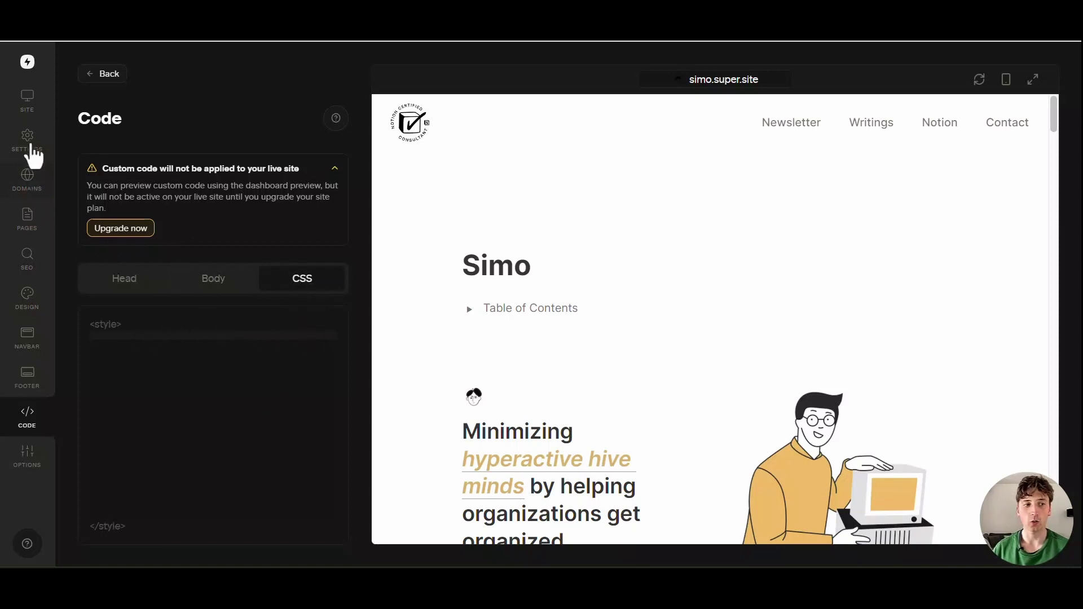
- Open the custom code of the /blog-posts page and look over its Head, Body and CSS editors
click(24, 226)
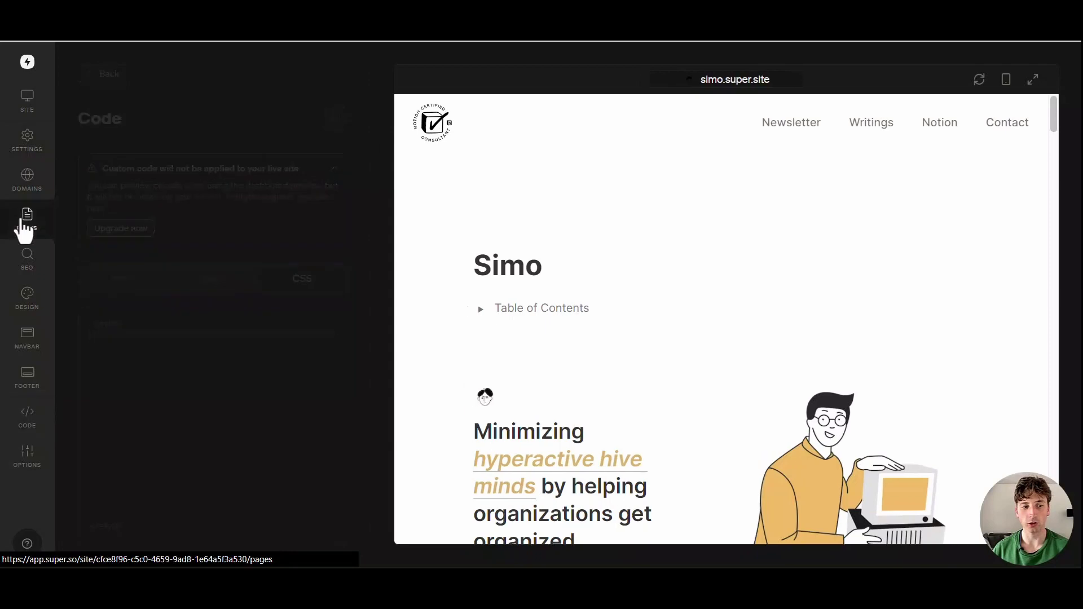
click(375, 258)
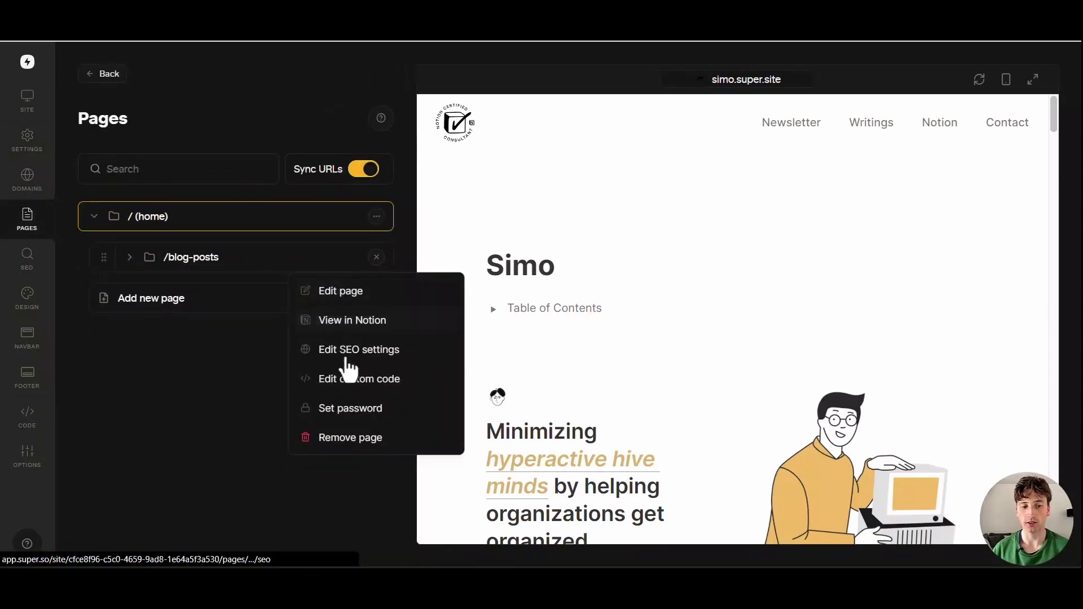
click(350, 379)
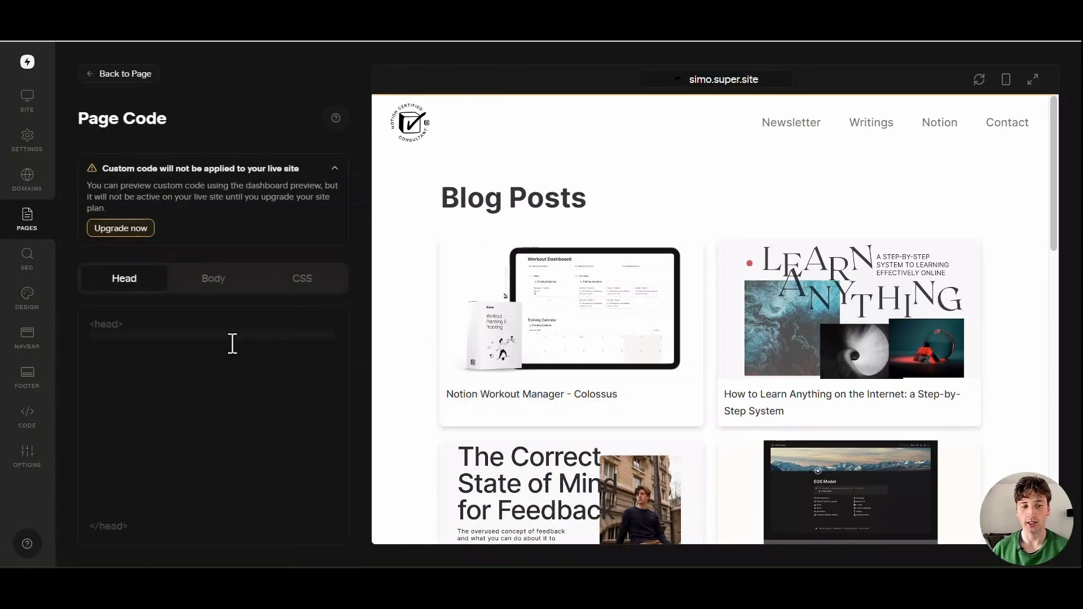
click(212, 284)
click(300, 290)
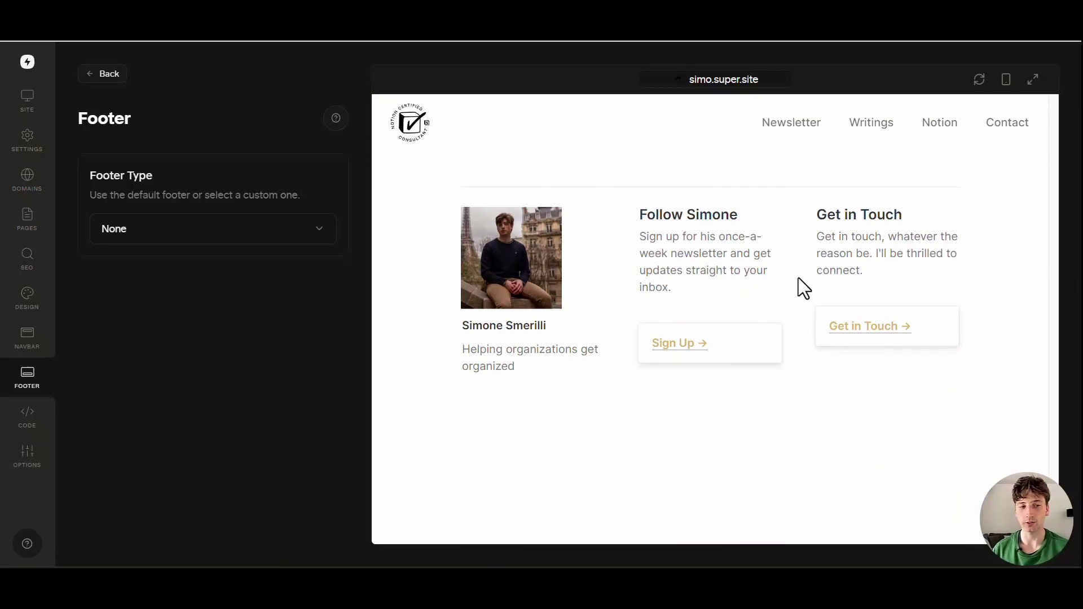
- Try the Stack, Corners and Floating footer types in the site's footer settings
click(303, 237)
click(224, 260)
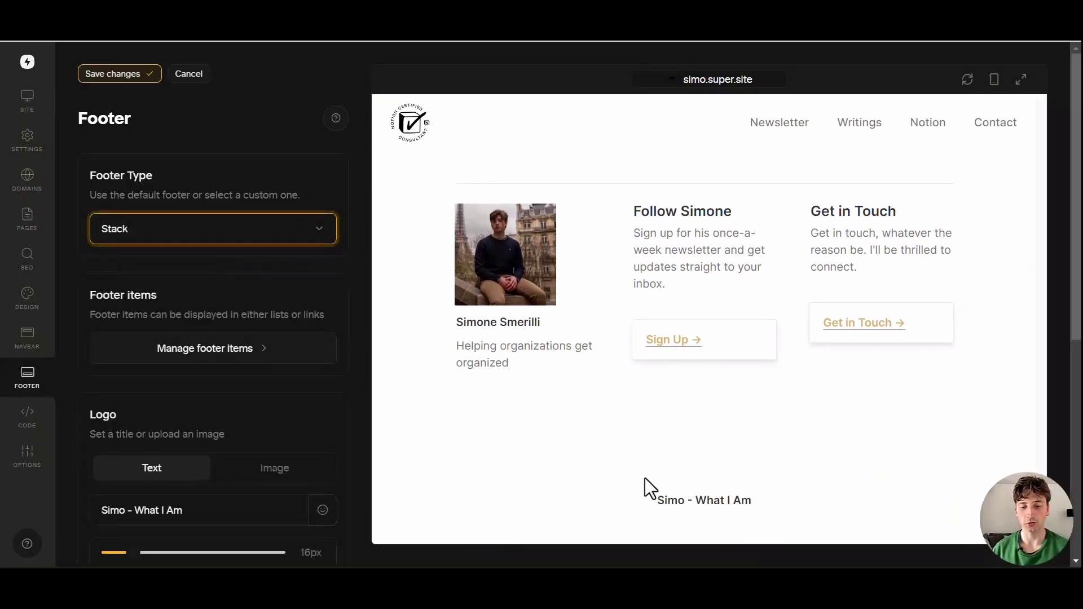
click(214, 236)
click(192, 257)
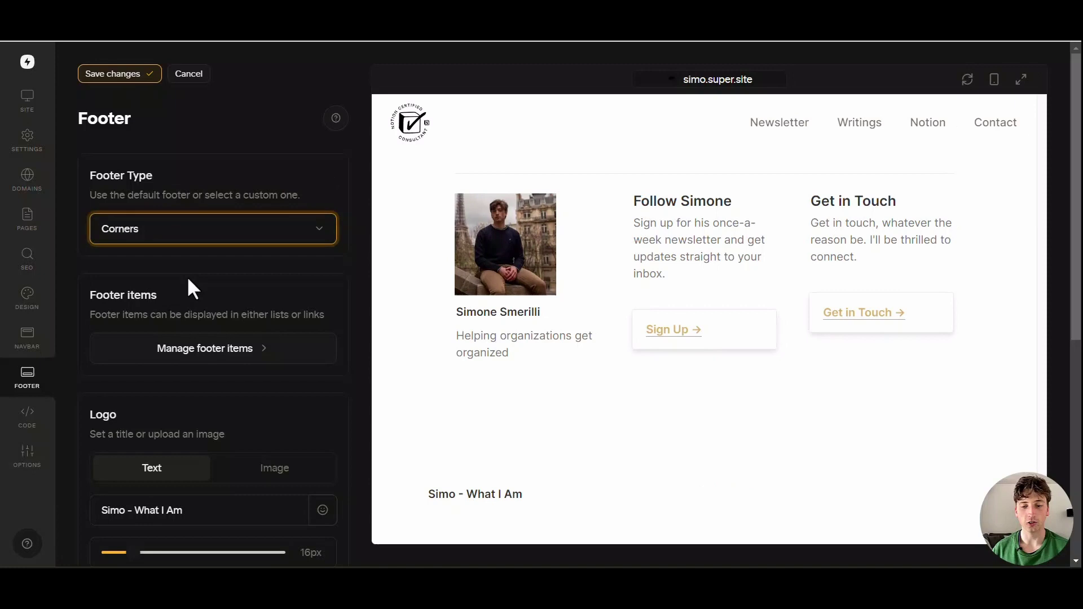
click(210, 236)
click(190, 265)
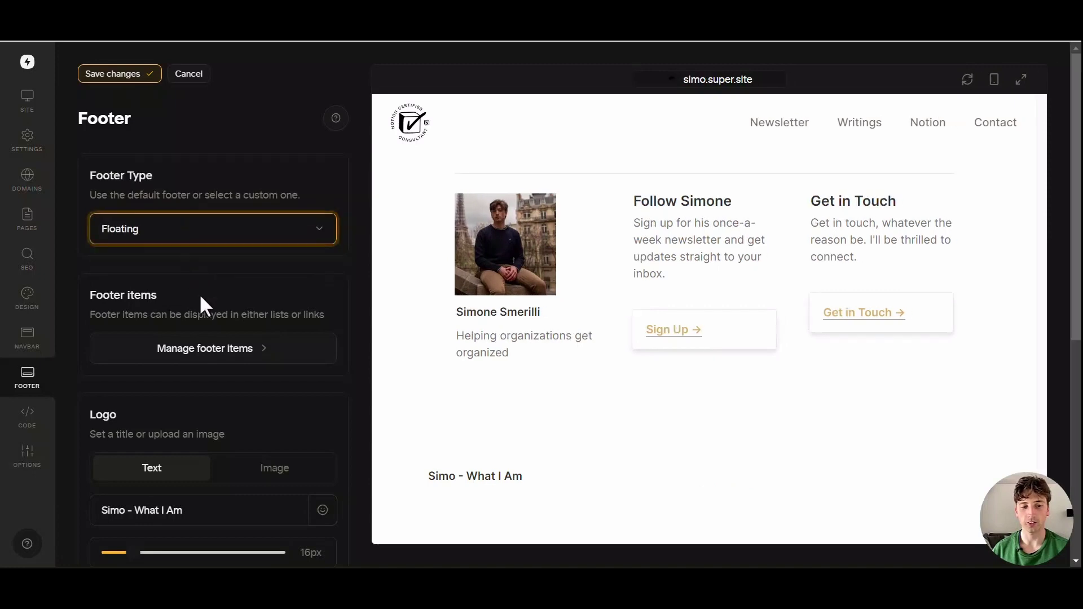
- Discard the footer changes from the footer items page and look over the footer's logo, style, socials and footnote settings
scroll(204, 305, down, 4)
click(231, 138)
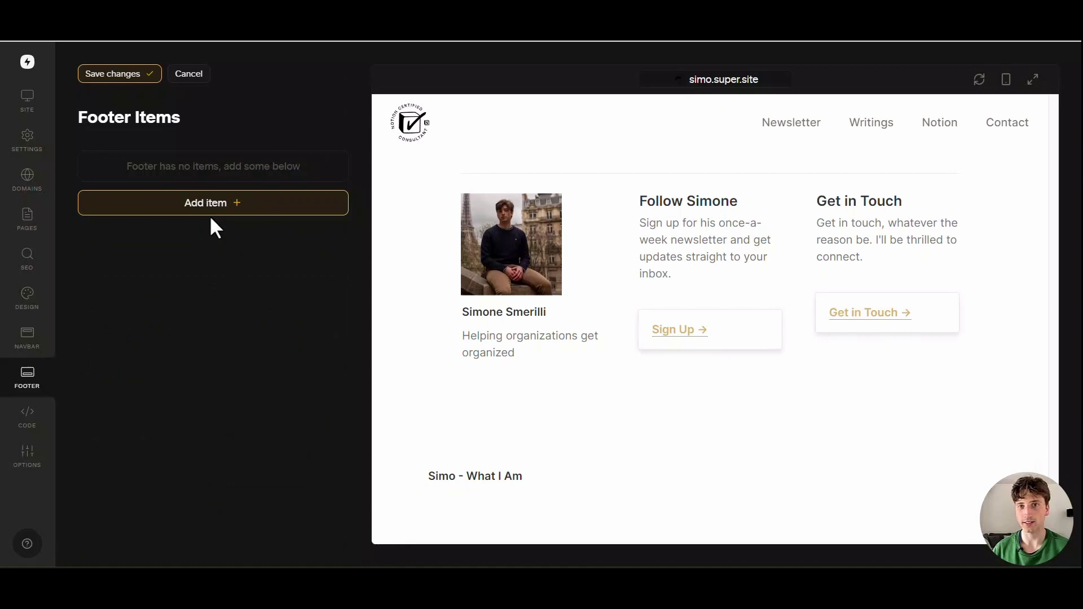
click(190, 78)
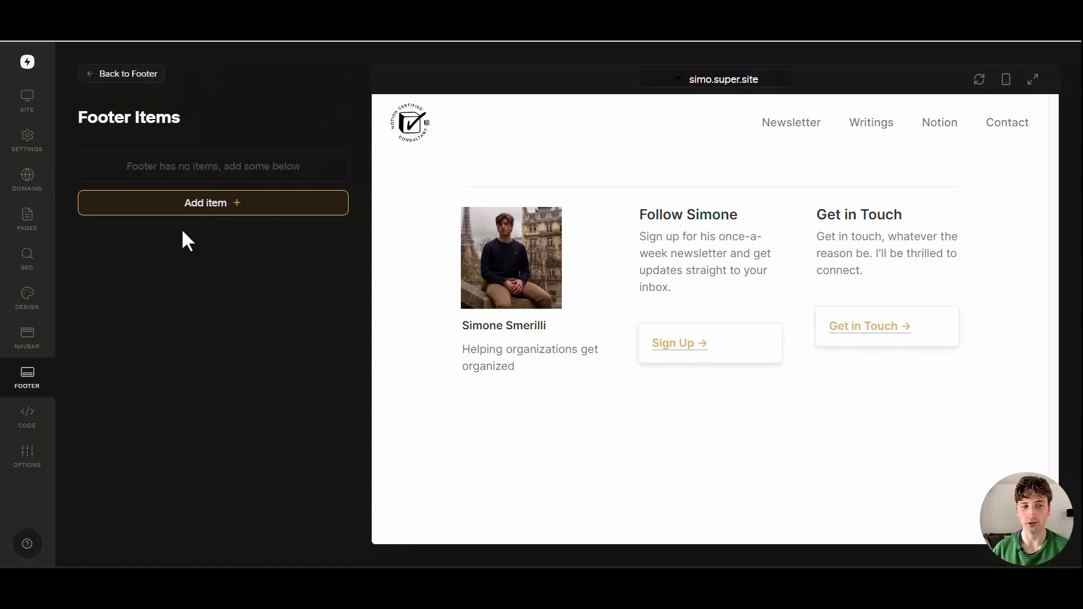
click(152, 79)
scroll(215, 244, down, 4)
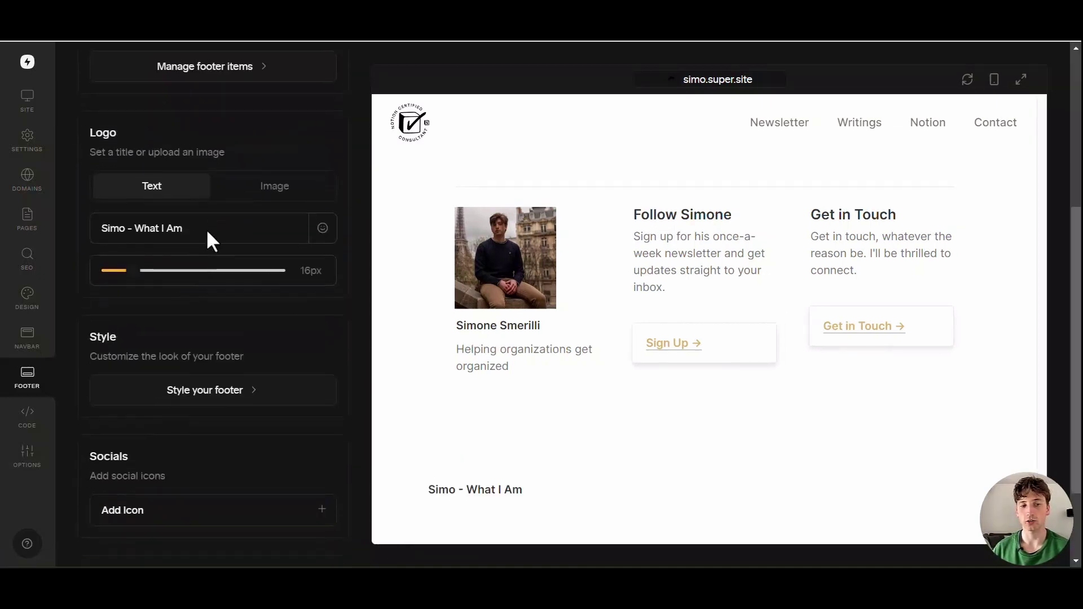
scroll(203, 169, down, 2)
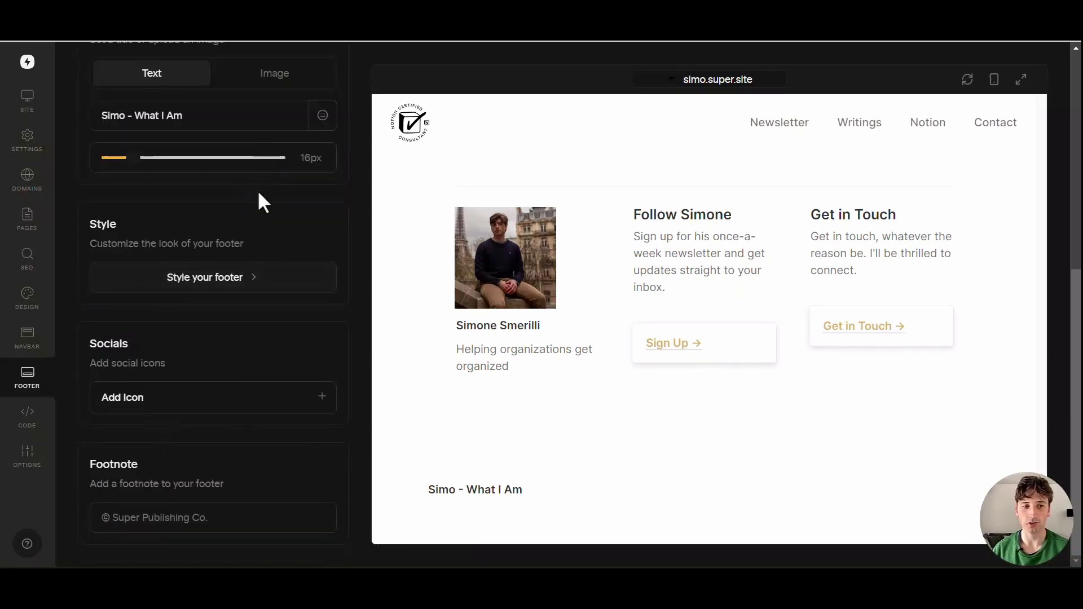
scroll(261, 201, up, 7)
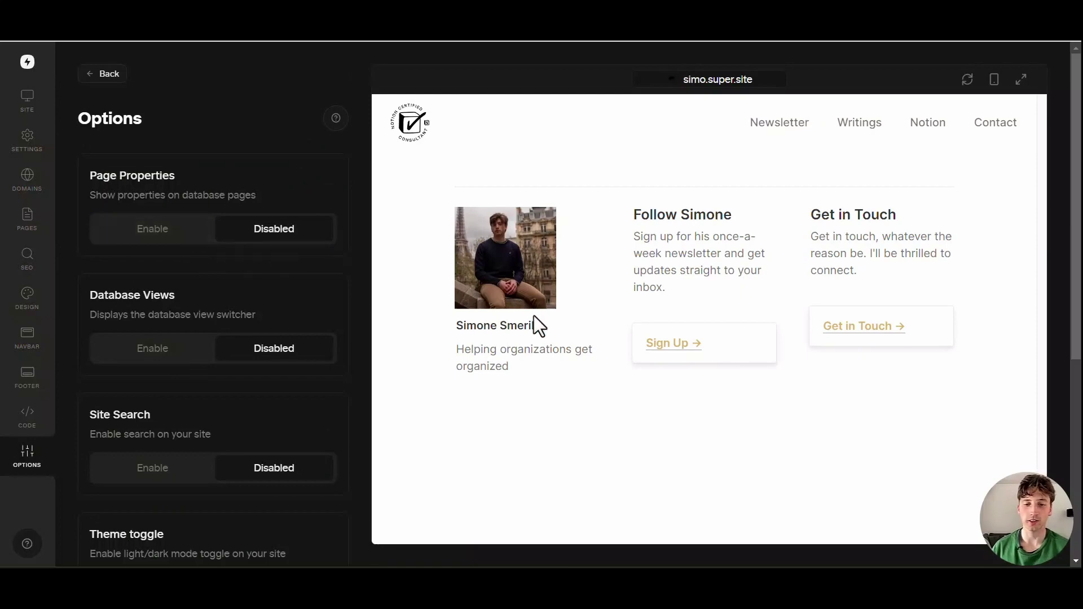
- Examine the Page Properties and Database Views options alongside the Notion gallery, opening and closing the essay "Everything you need to know about warm up"
scroll(534, 325, up, 20)
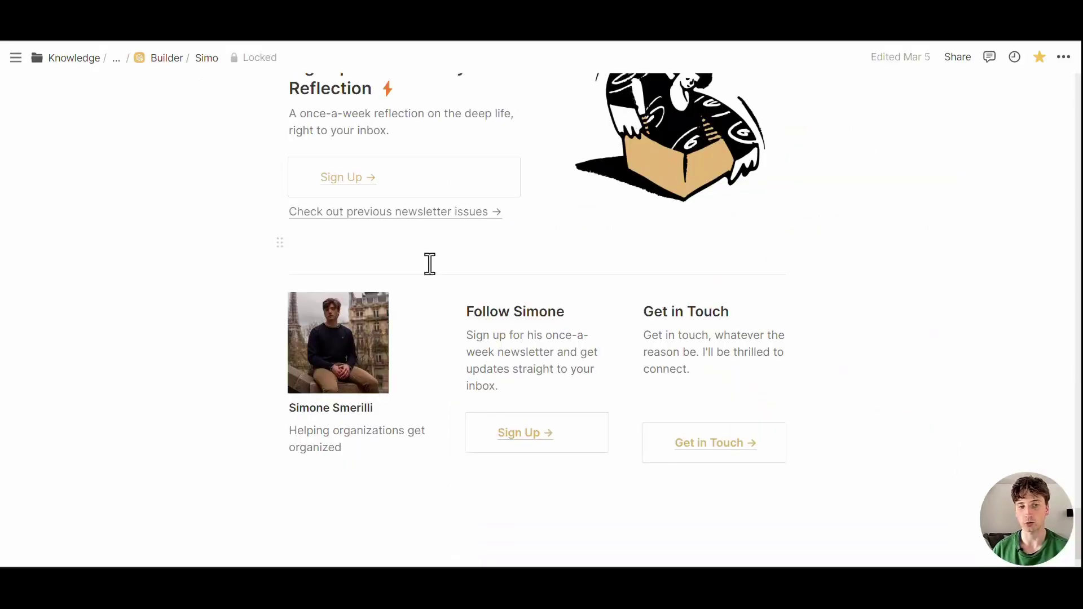
scroll(430, 270, up, 10)
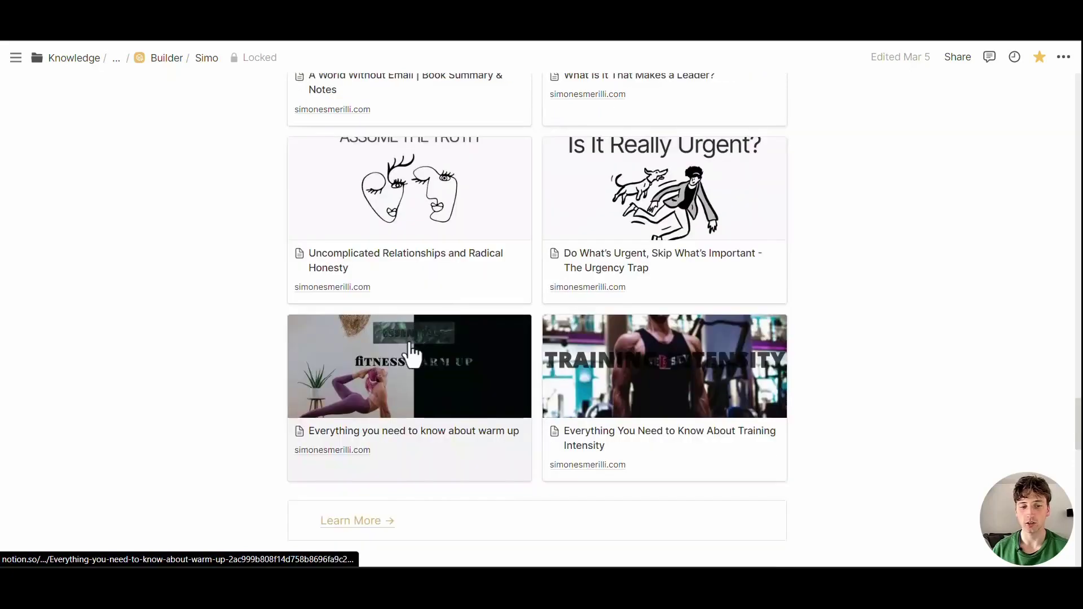
click(411, 356)
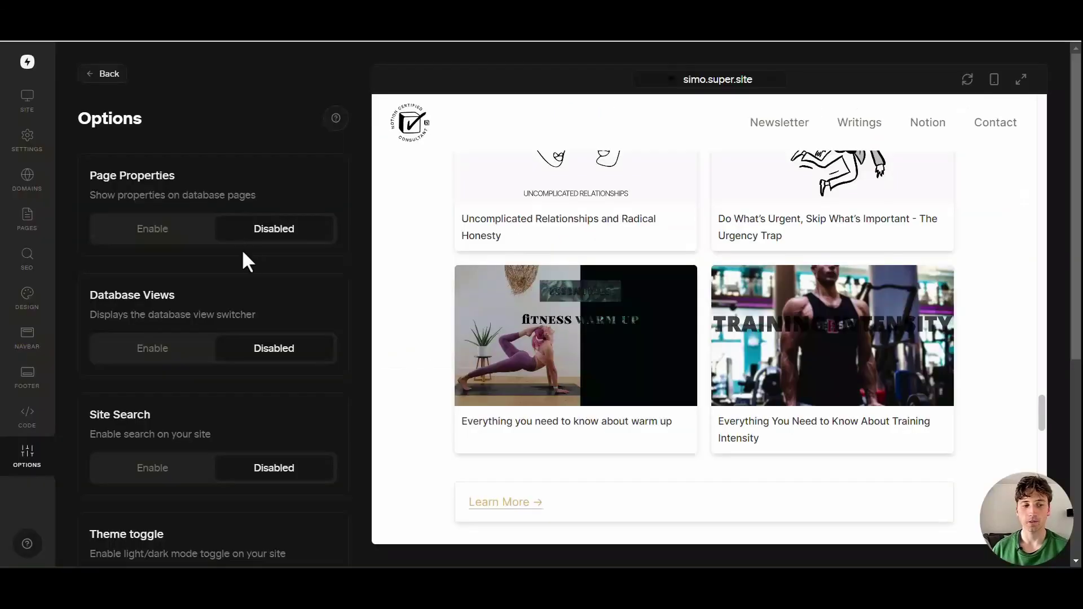
scroll(230, 212, down, 3)
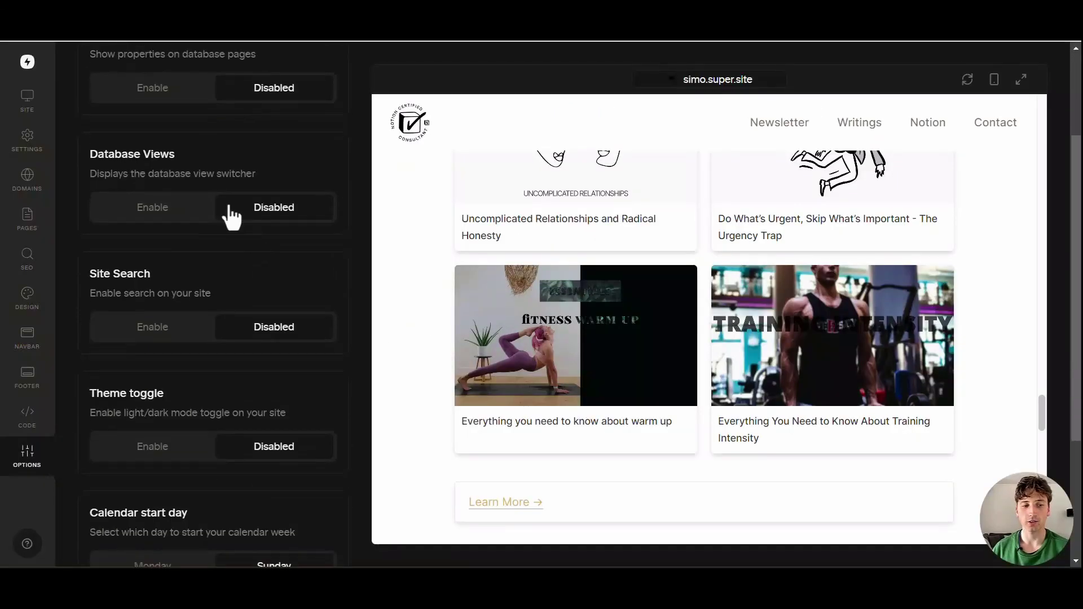
scroll(580, 273, up, 6)
scroll(581, 273, up, 2)
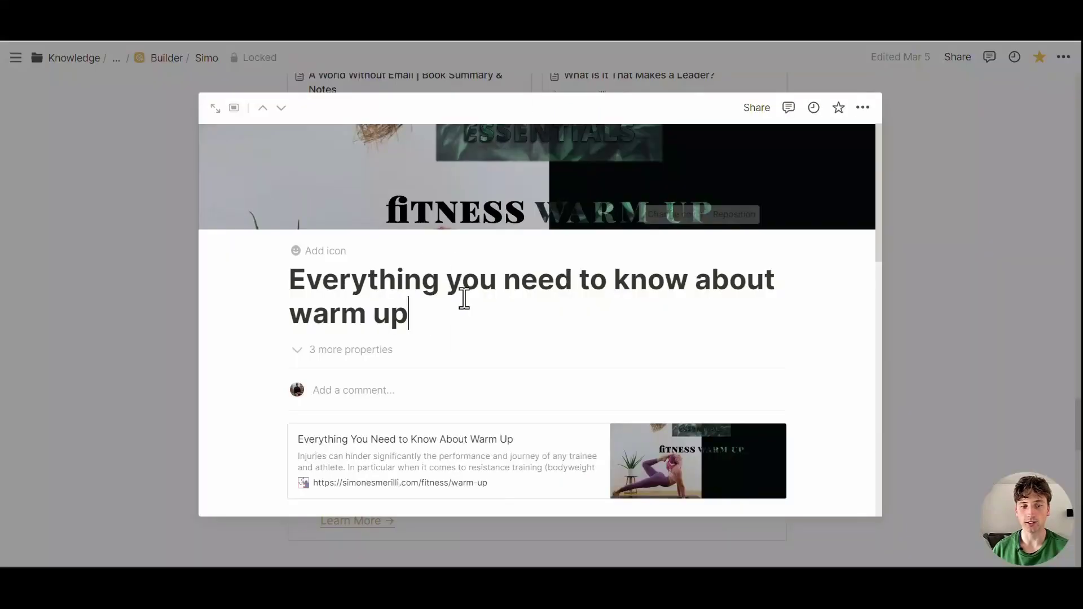
key(Escape)
scroll(265, 363, up, 10)
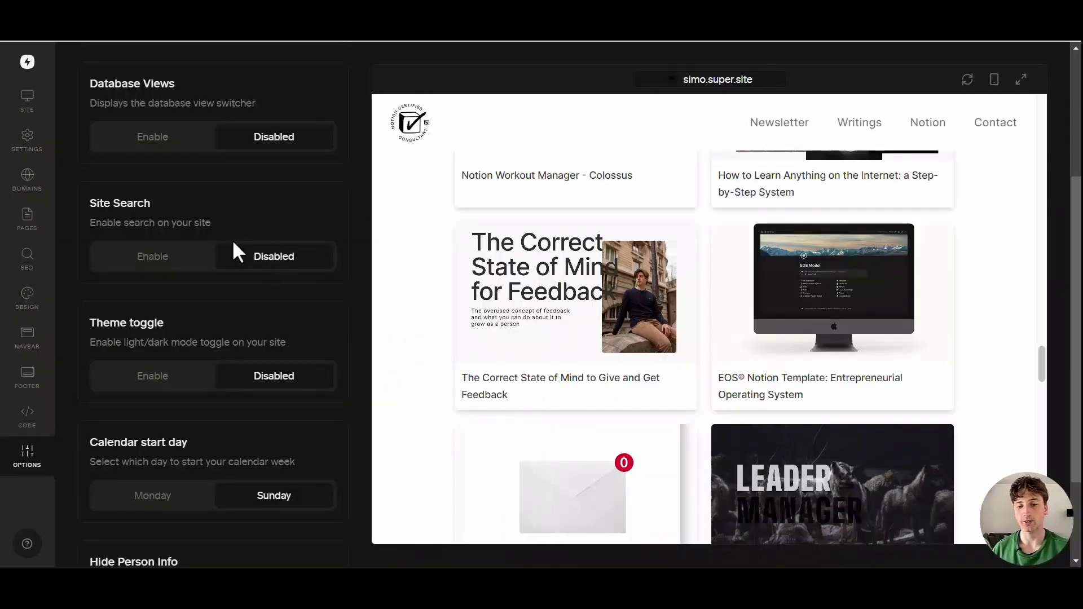
scroll(162, 202, up, 1)
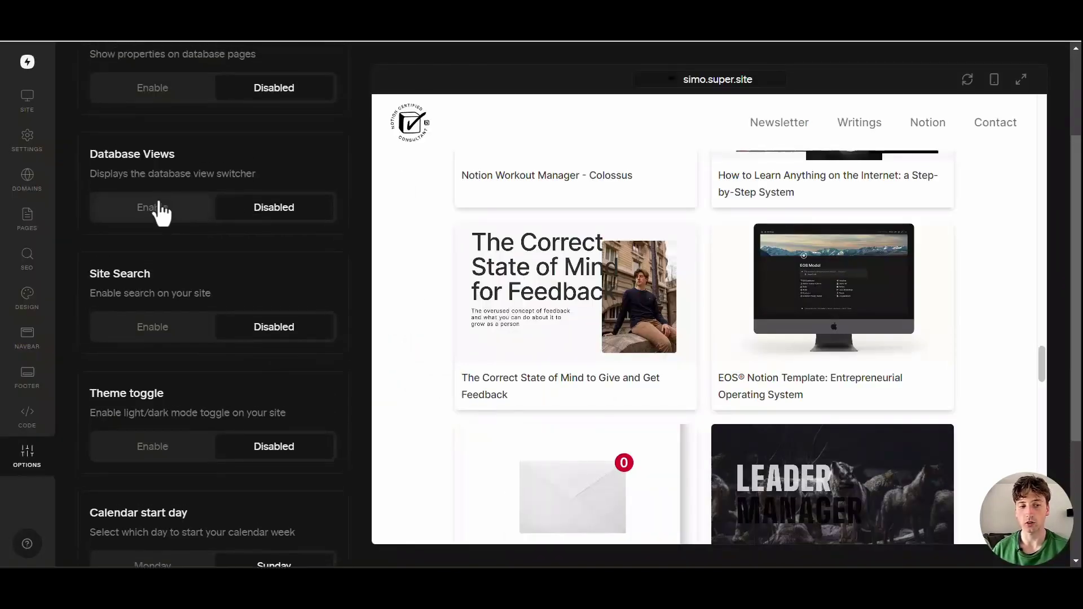
scroll(507, 265, up, 5)
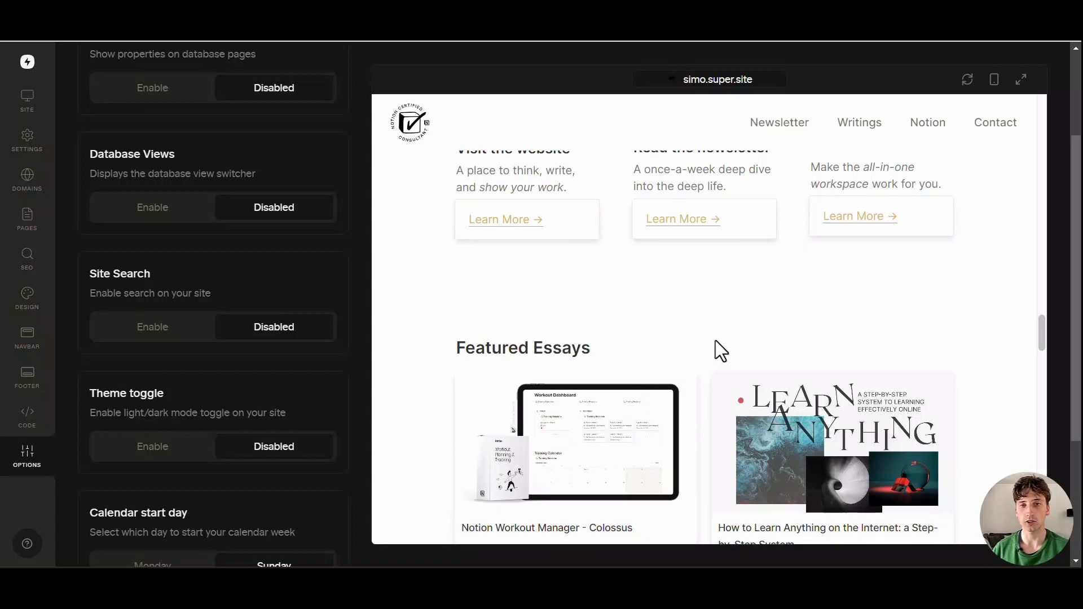
- Try the Site Search option, open the search bar in the preview, and set Site Search back to Disabled
scroll(145, 195, down, 3)
click(1007, 122)
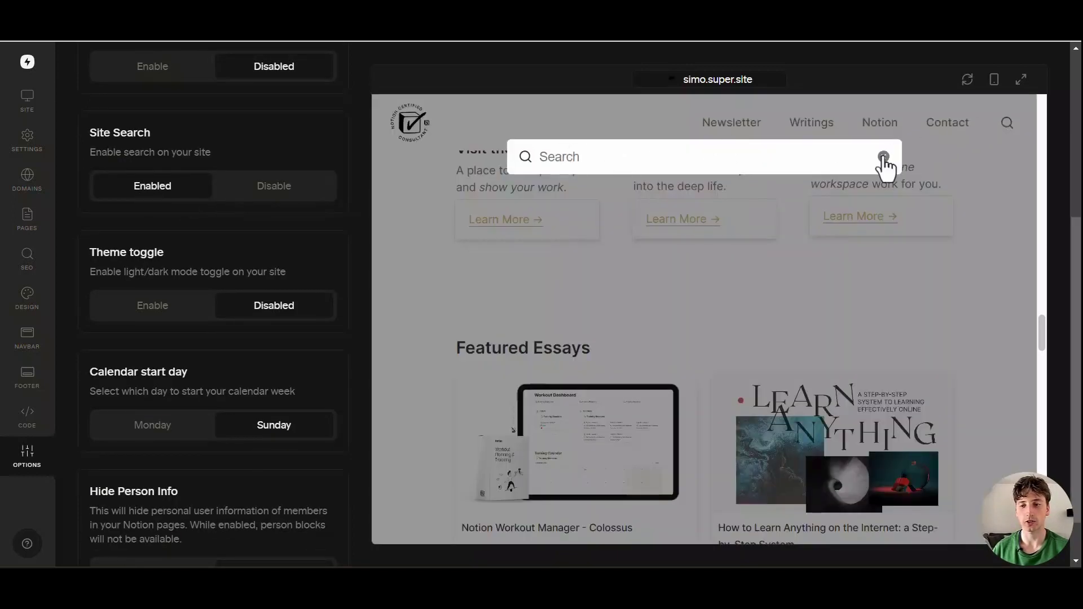
click(274, 185)
scroll(179, 209, down, 1)
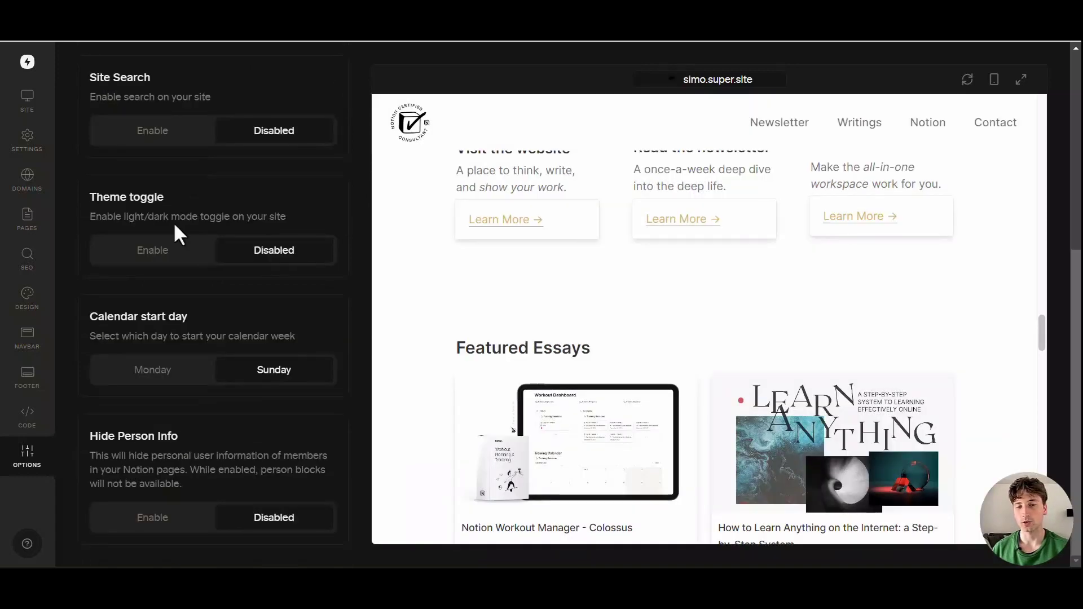
- Enable the Theme toggle option and switch the site preview between light and dark mode
click(151, 263)
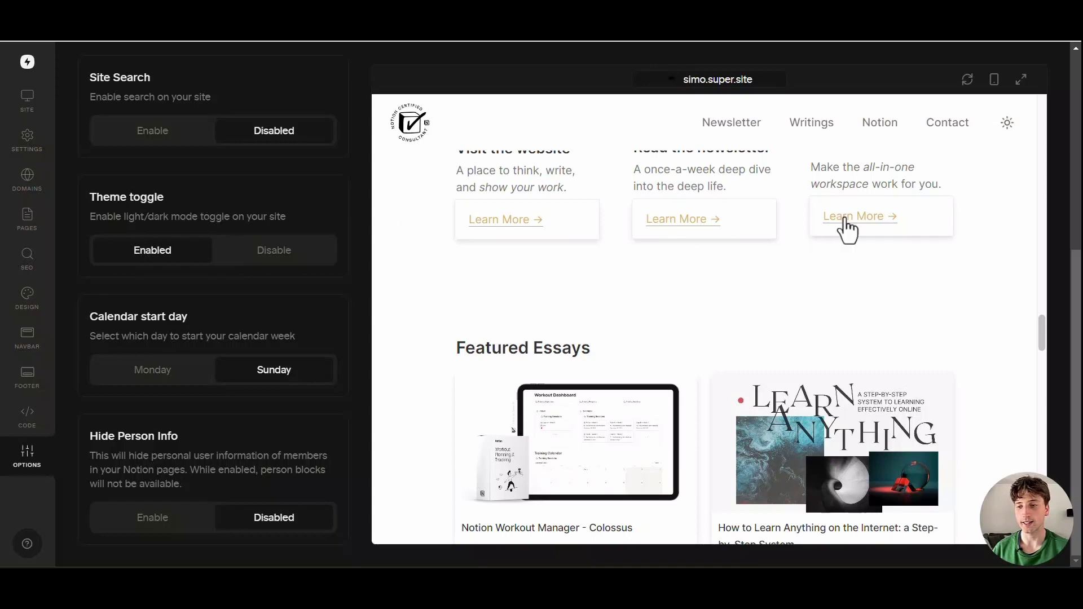
click(1007, 123)
click(1008, 125)
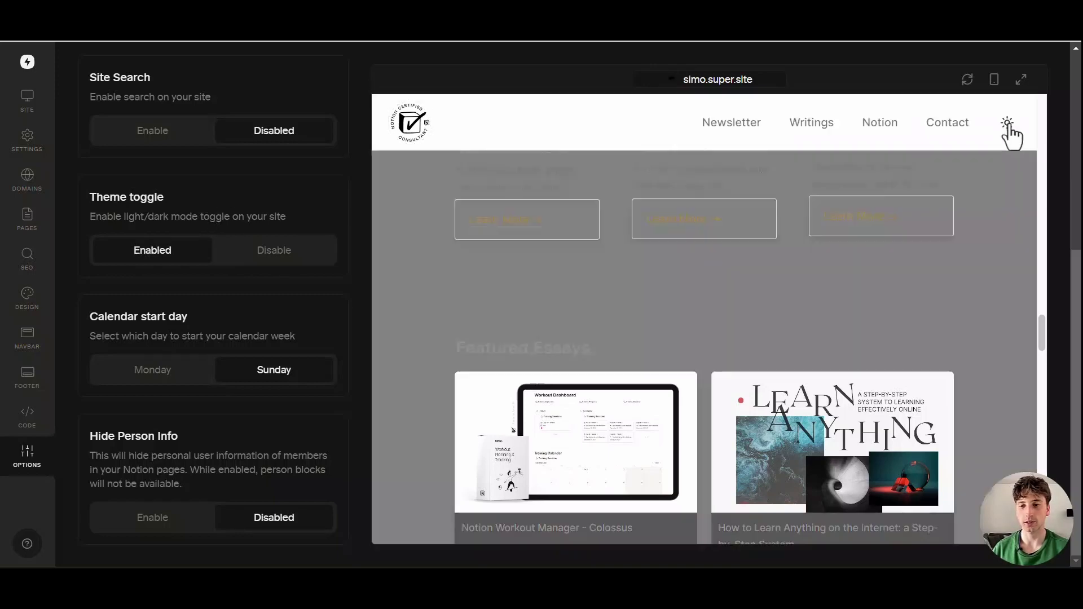
click(1009, 133)
click(1009, 133)
drag(1041, 344, 1048, 125)
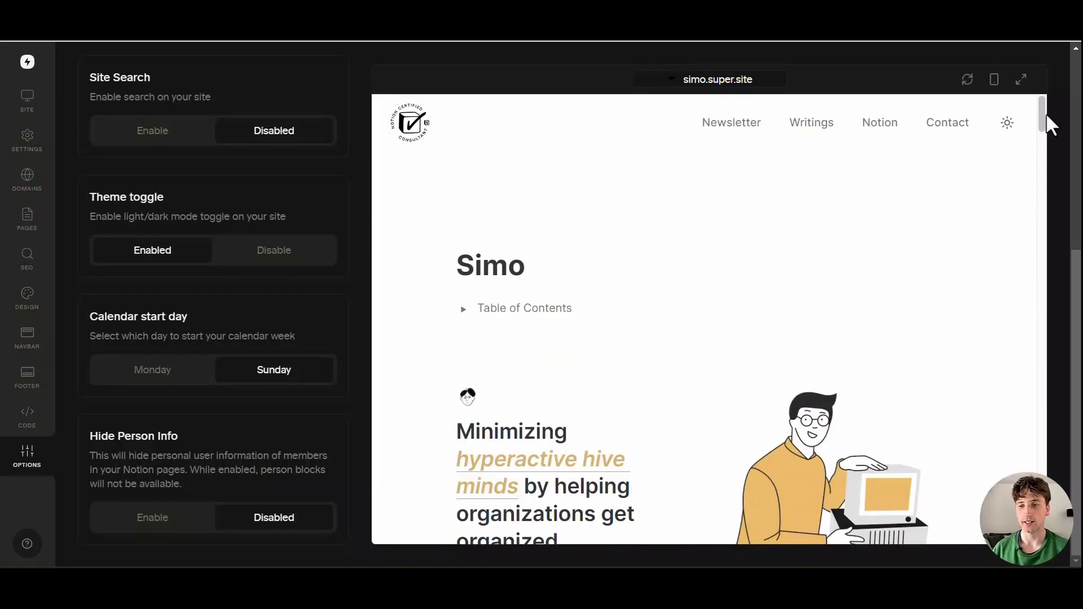
click(1005, 129)
click(1005, 128)
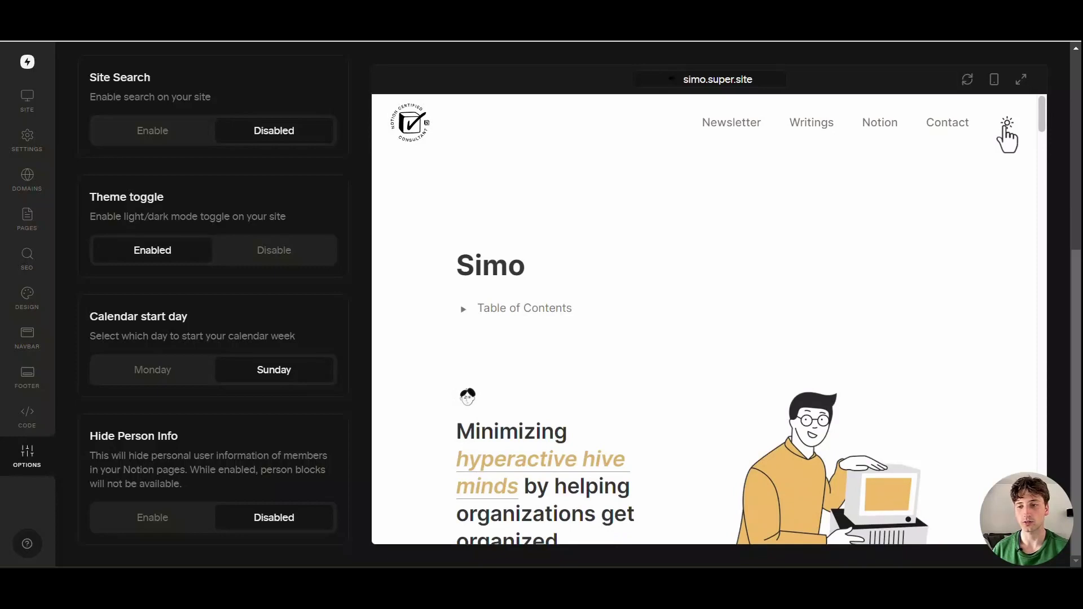